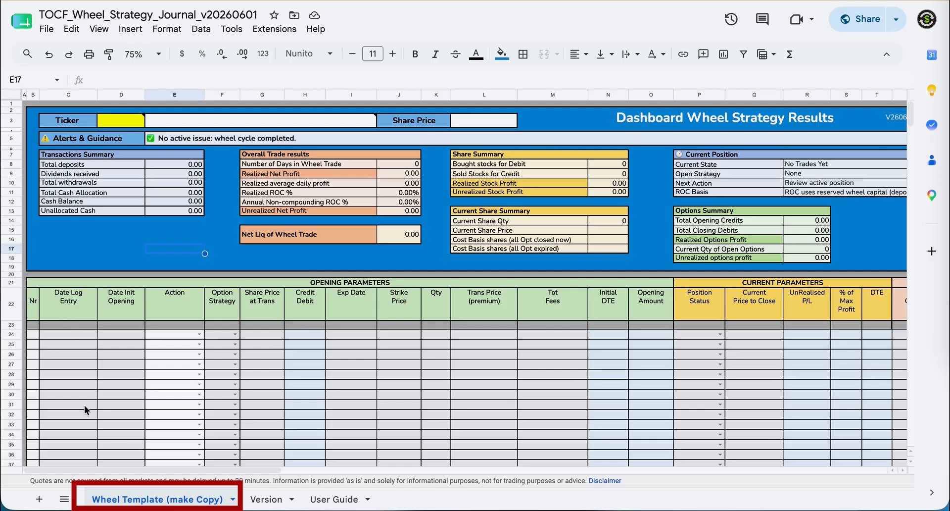
# Duplicate the "Wheel Template (make Copy)" sheet and name the copy SOFI.
pyautogui.rightClick(150, 500)
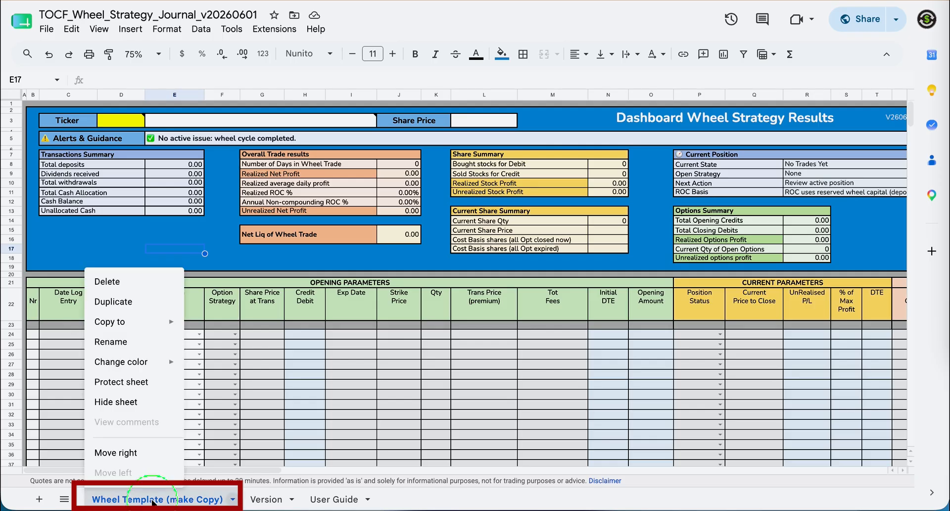
pyautogui.click(127, 307)
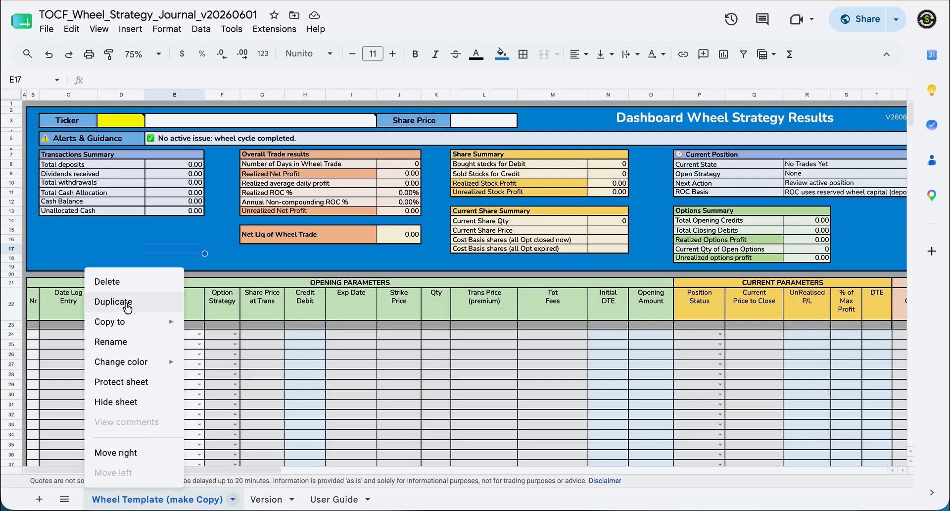
pyautogui.rightClick(333, 499)
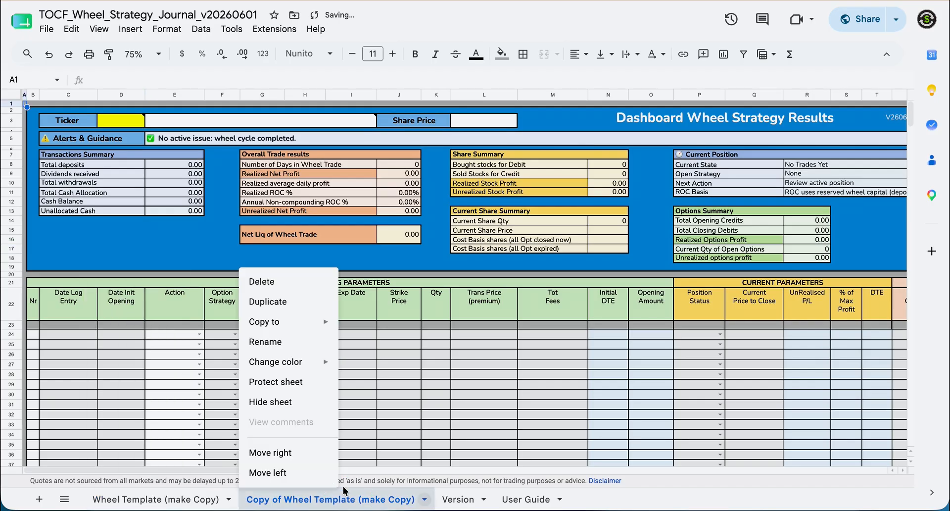
pyautogui.click(264, 342)
pyautogui.write('SOFI')
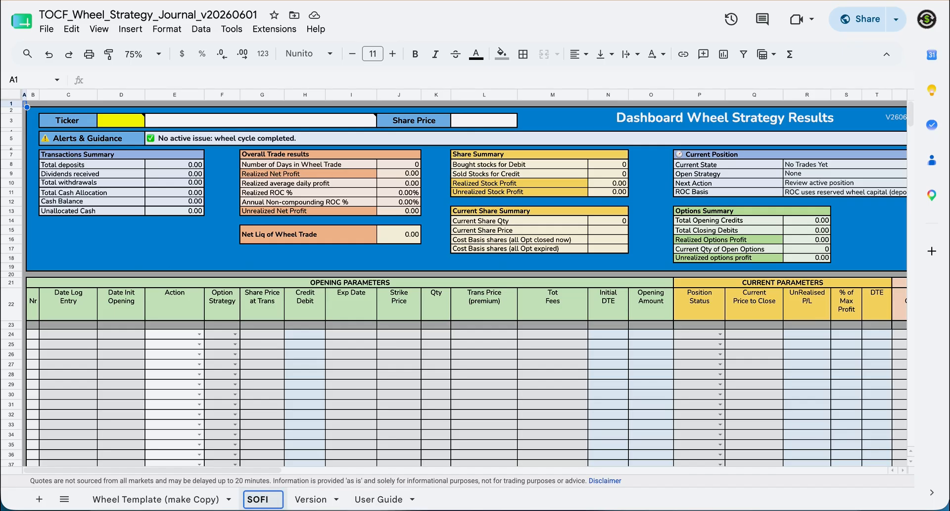
pyautogui.press('Return')
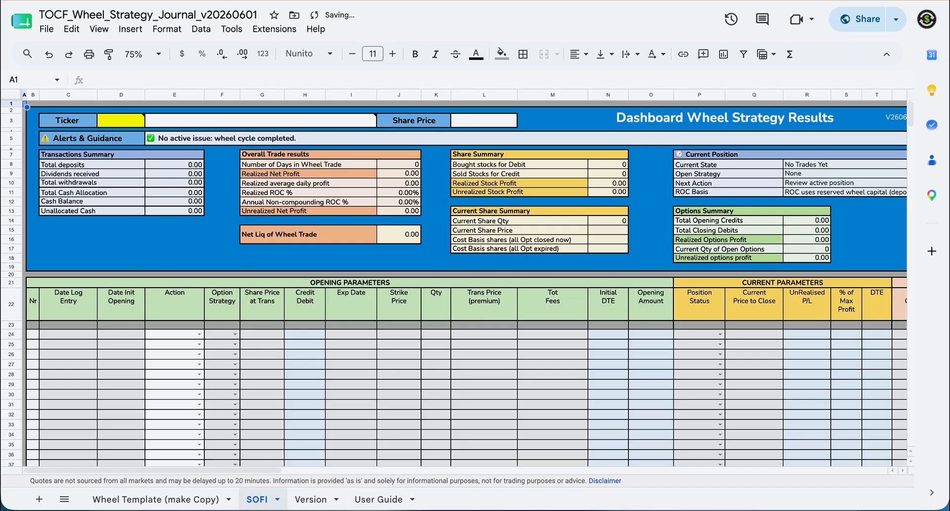
# Set the dashboard's ticker to SOFI.
pyautogui.click(118, 122)
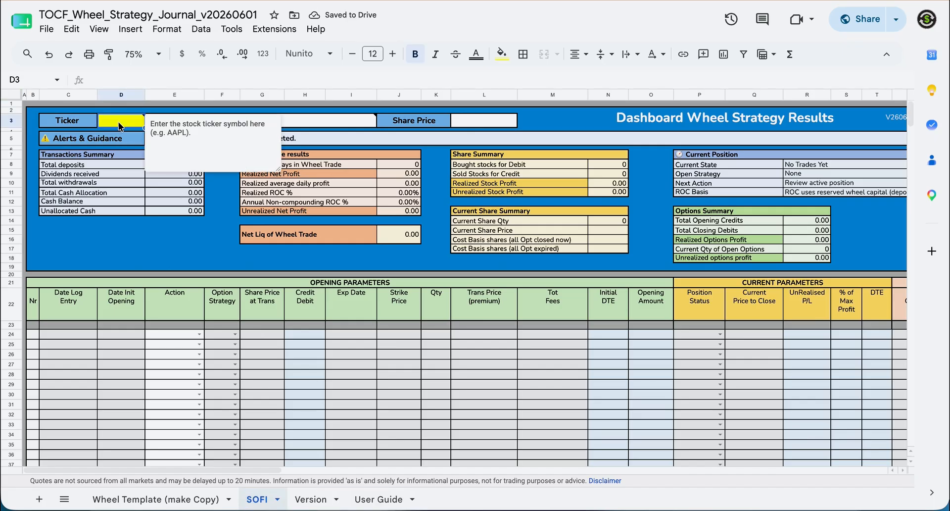
pyautogui.write('SOFI')
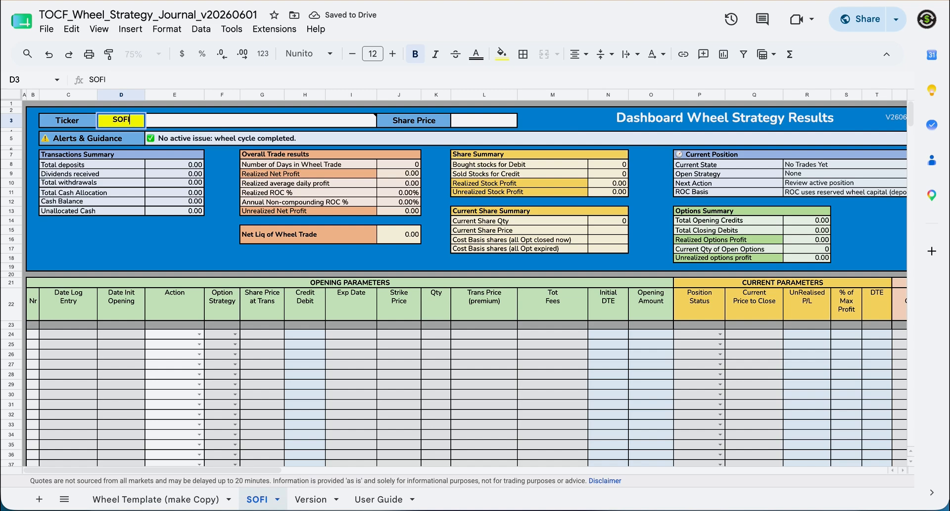
pyautogui.press('Tab')
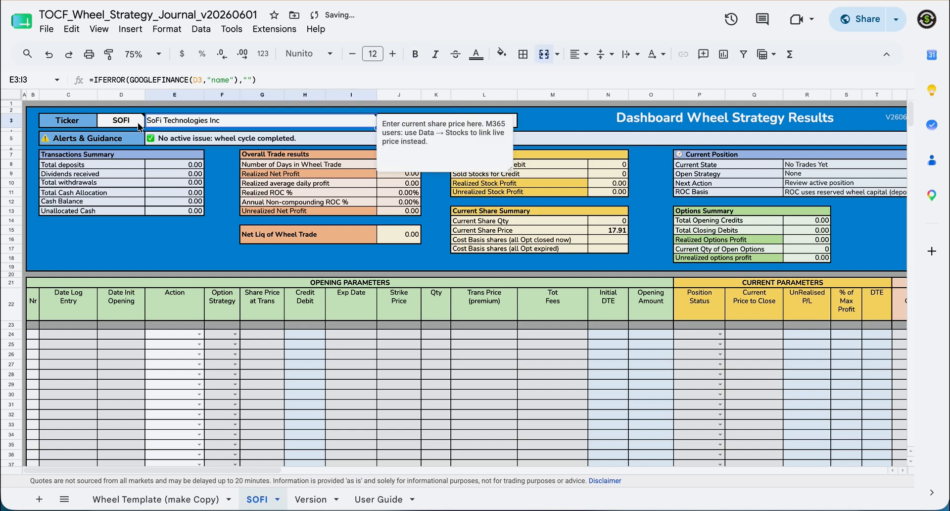
pyautogui.press('Tab')
pyautogui.click(556, 123)
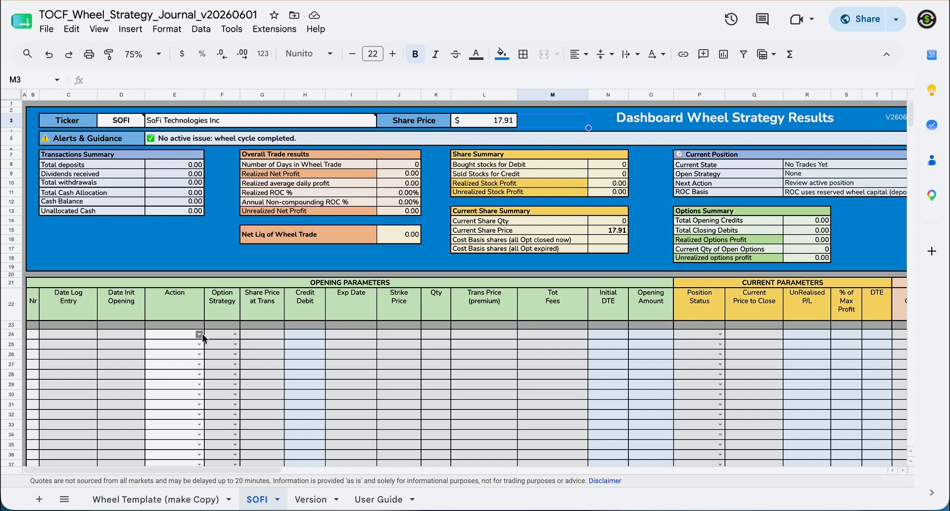
# Log a Deposit Cash transaction in row 24, dated 5/1/2026, with a transaction price of 15000.
pyautogui.click(201, 335)
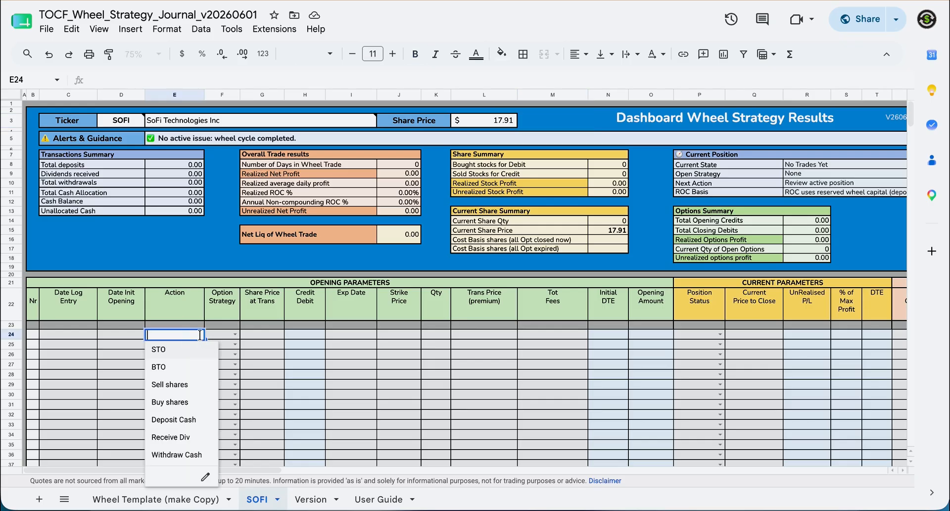
pyautogui.click(185, 422)
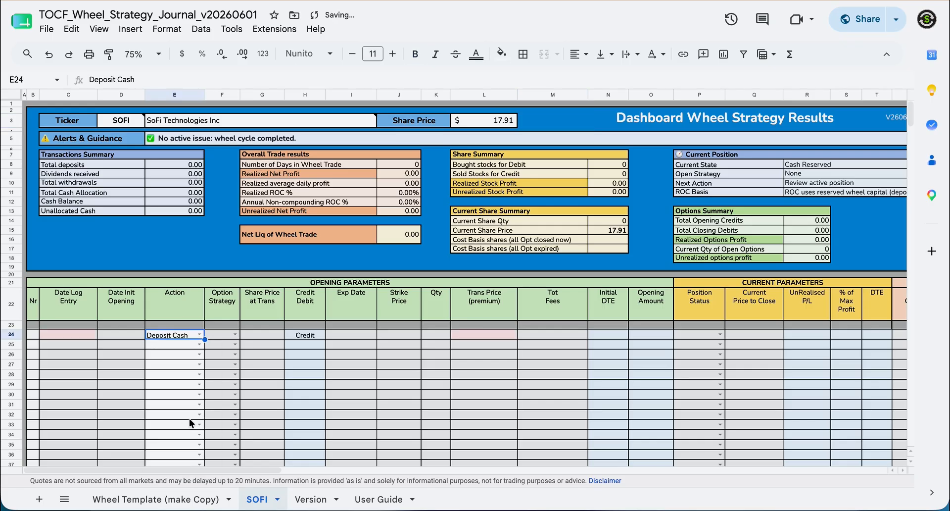
pyautogui.click(76, 334)
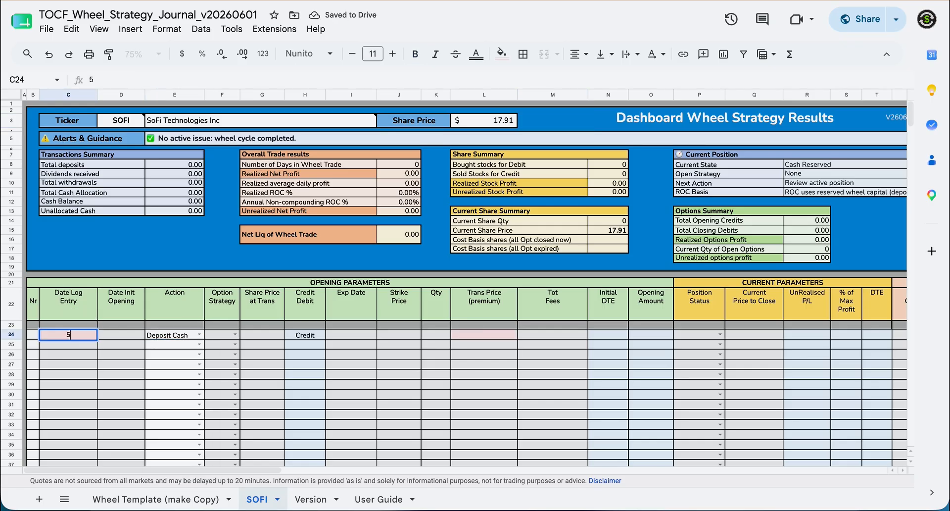
pyautogui.write('5/1/26')
pyautogui.press('Tab')
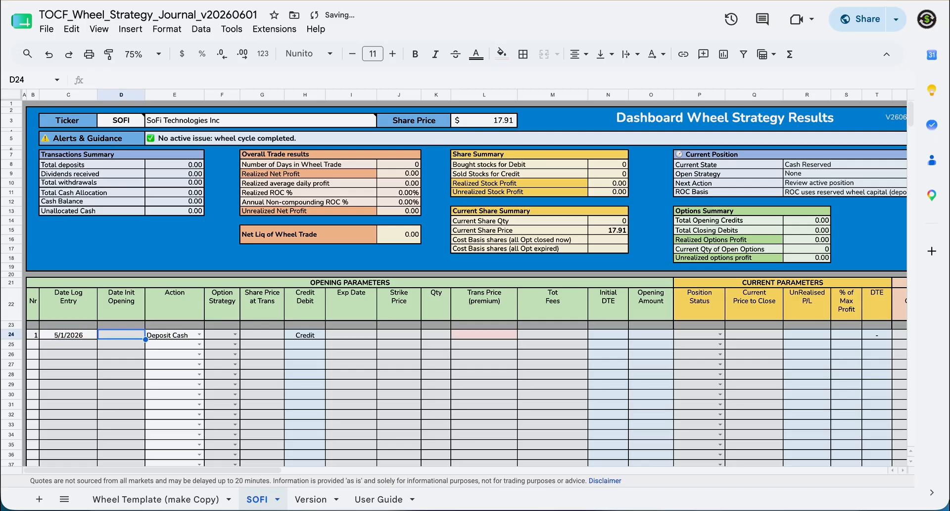
pyautogui.click(488, 334)
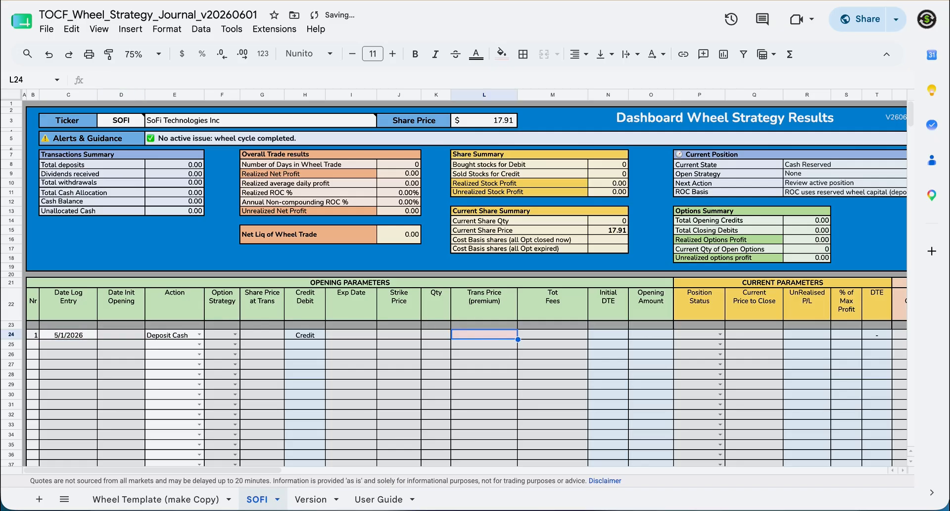
pyautogui.write('15000')
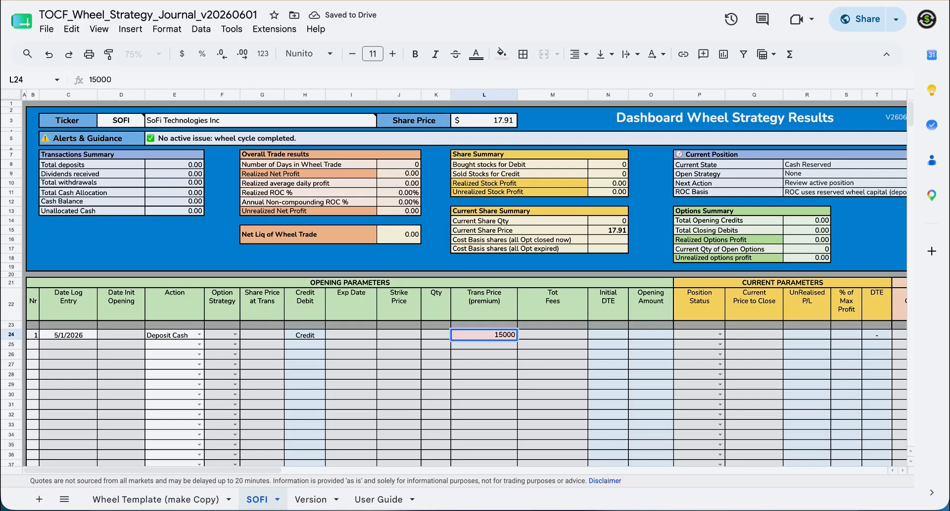
pyautogui.press('Return')
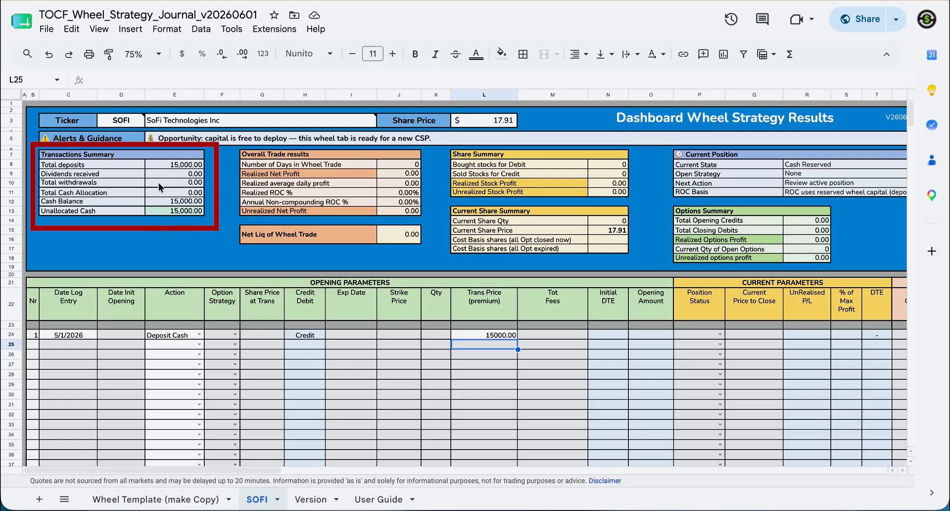
# Start a second journal entry in row 25 with action STO and log date 12/01/2026.
pyautogui.click(199, 344)
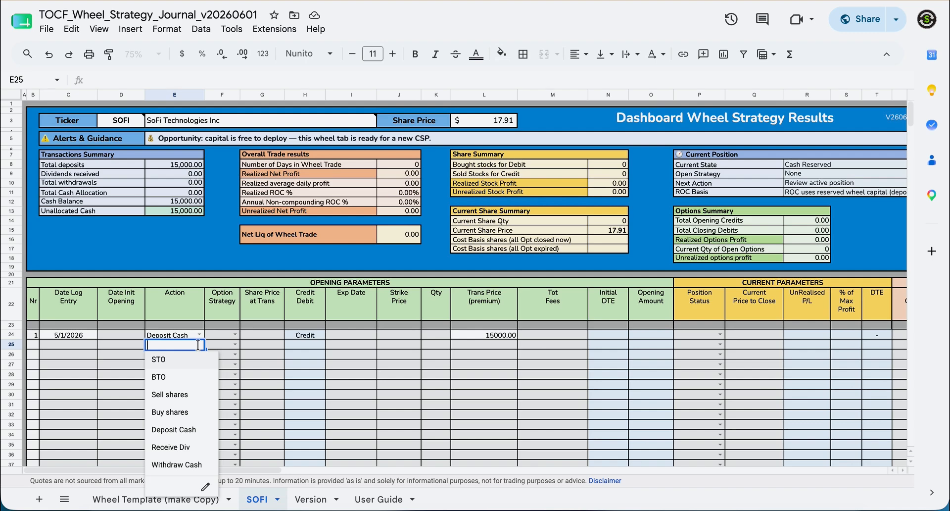
pyautogui.click(174, 361)
pyautogui.doubleClick(75, 344)
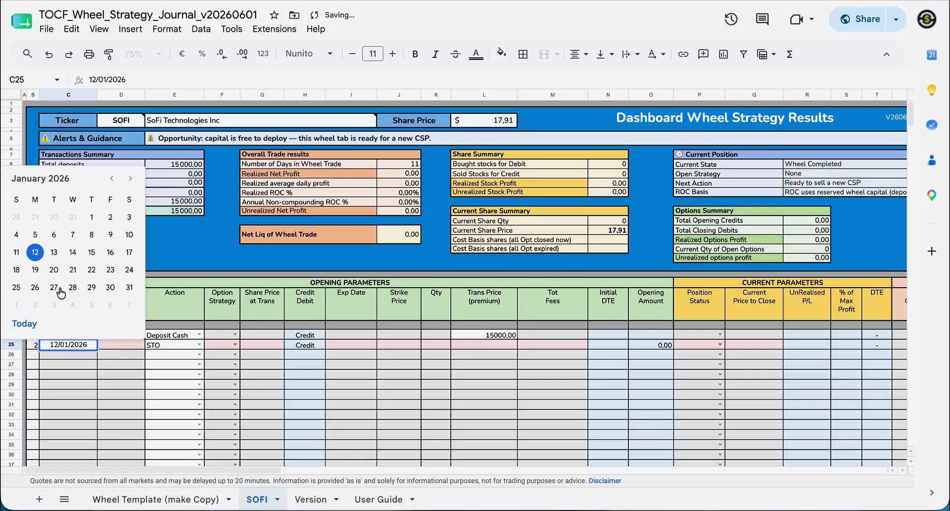
pyautogui.click(42, 257)
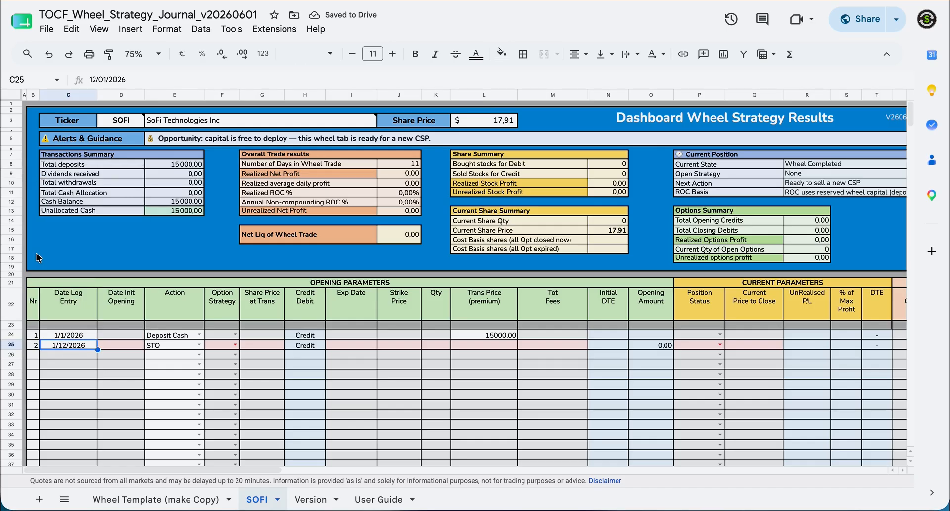
# Set the row 25 option strategy to CSP and its share price at transaction to 13,20.
pyautogui.click(231, 347)
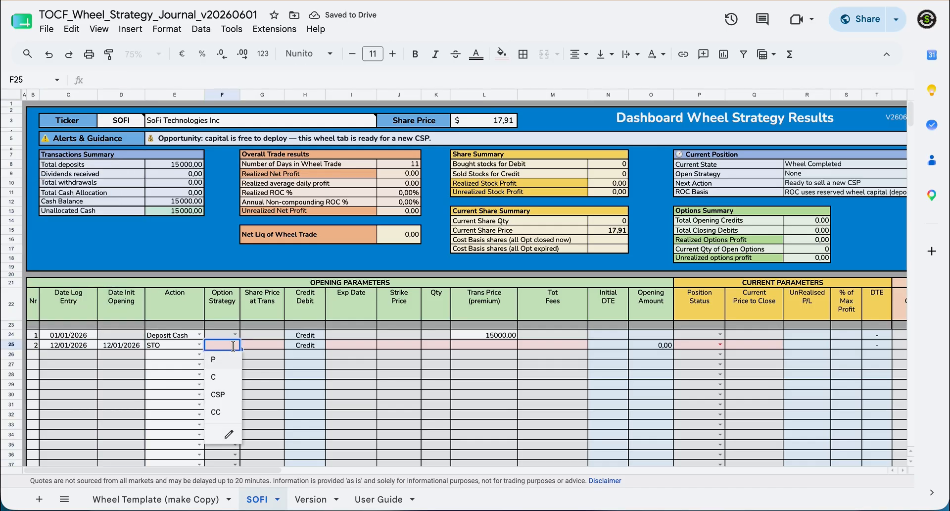
pyautogui.click(226, 393)
pyautogui.click(271, 346)
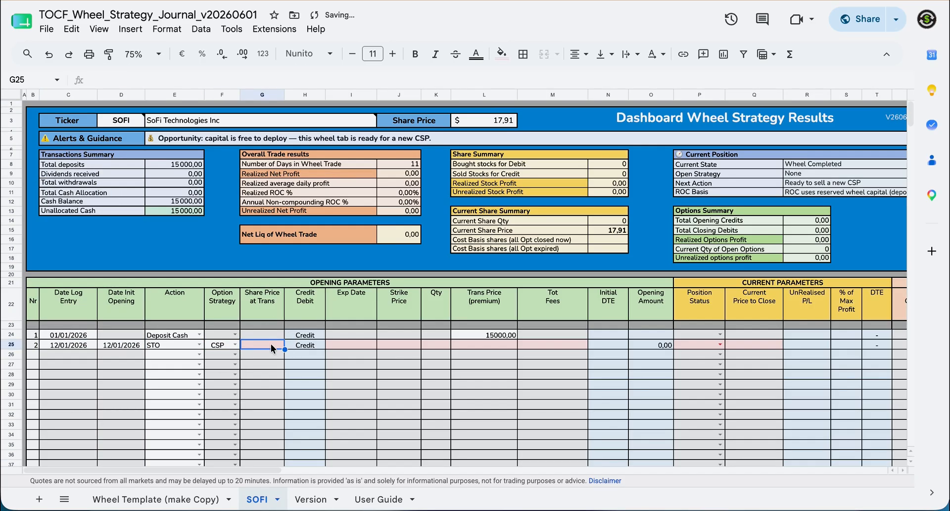
pyautogui.write('13')
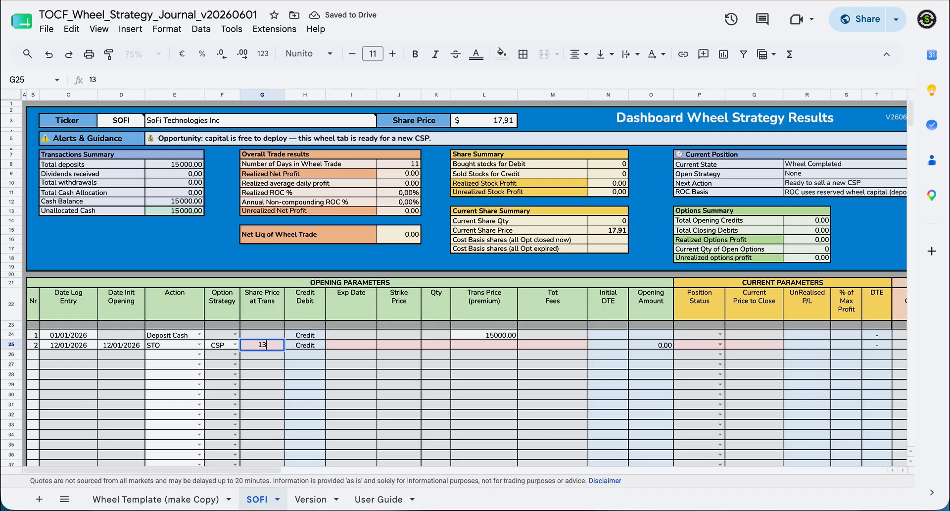
pyautogui.write(',20')
pyautogui.press('Tab')
pyautogui.press('Tab')
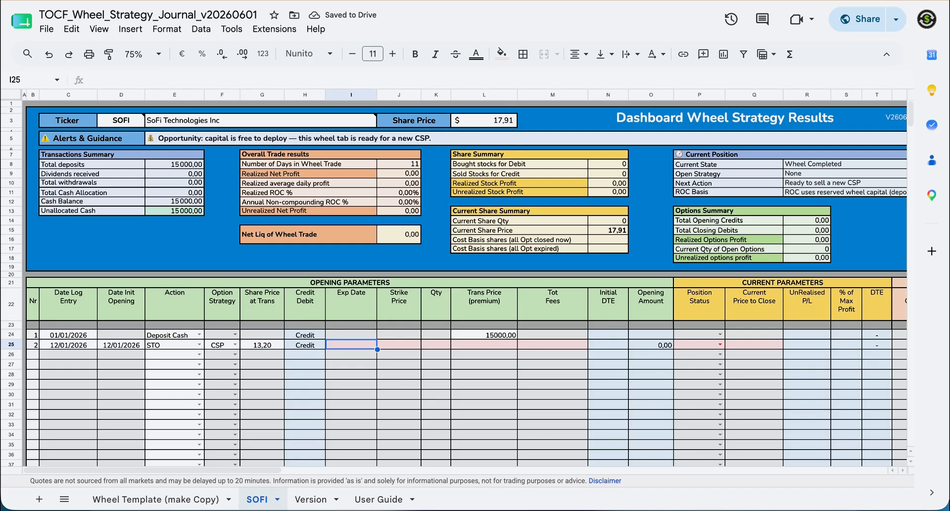
# Give the row 25 option an expiration date of 20/03/2026, a strike price of 10 and a quantity of 1.
pyautogui.write('20/3/03/2026')
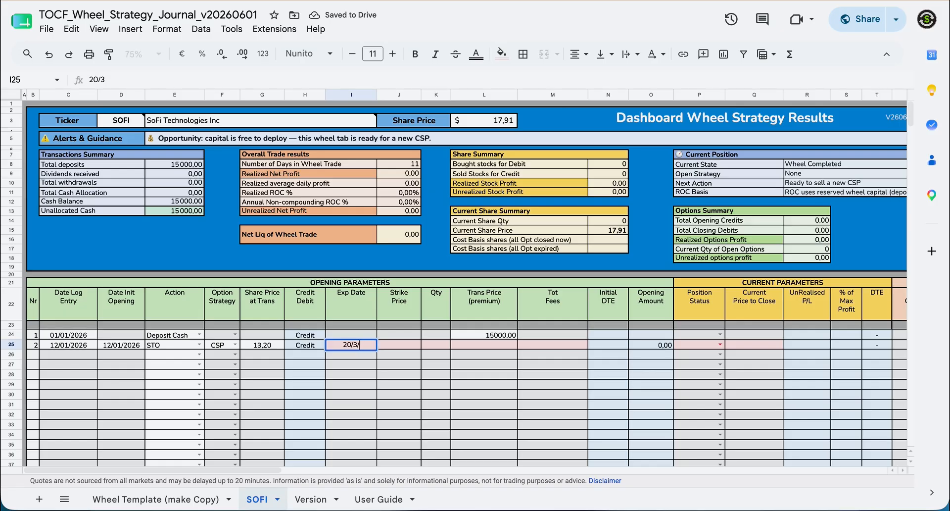
pyautogui.press('Tab')
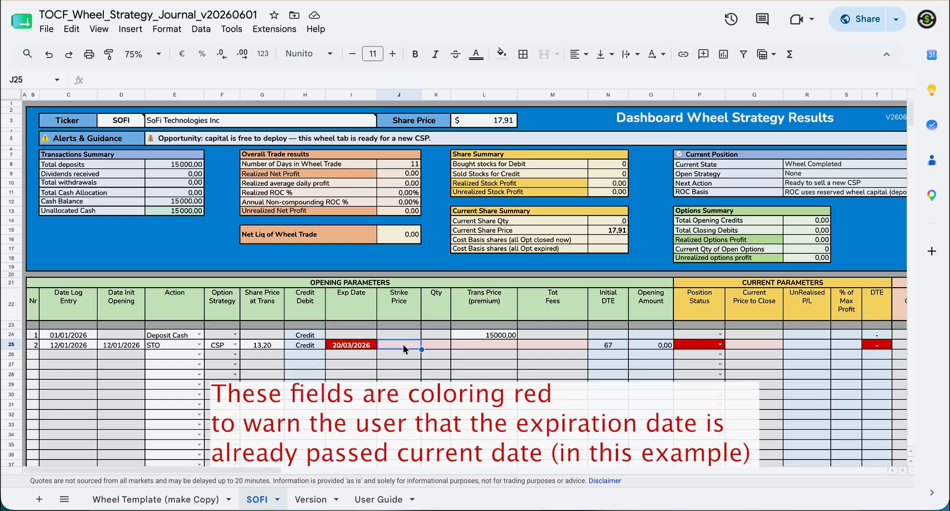
pyautogui.write('10')
pyautogui.press('Tab')
pyautogui.write('1')
pyautogui.press('Tab')
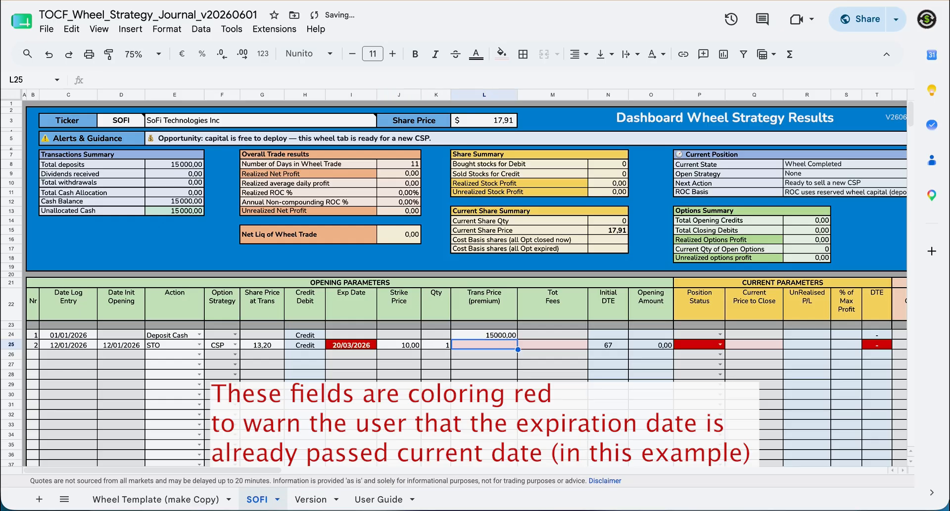
# Enter a premium of 0,82 and total fees of 2 for the row 25 option.
pyautogui.write('0,82')
pyautogui.press('Tab')
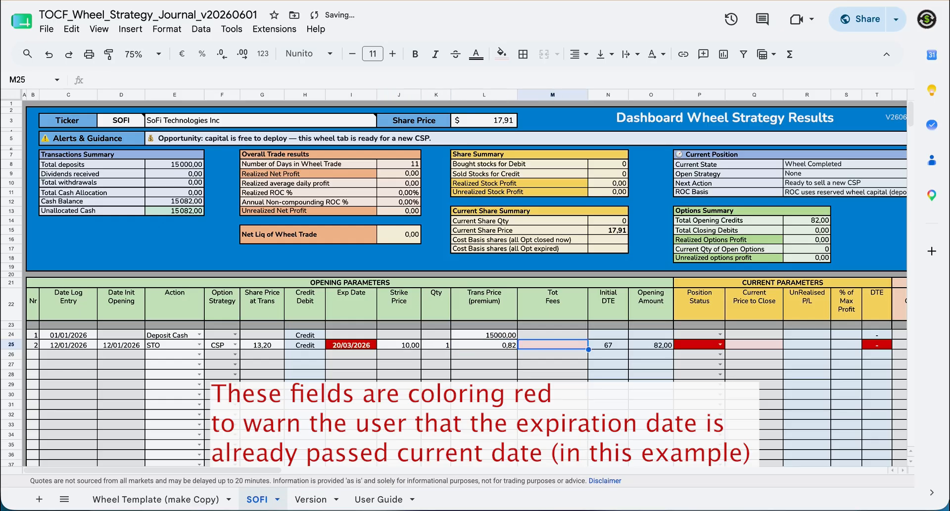
pyautogui.write('2')
pyautogui.press('Tab')
# Set the row 25 position status to Open and its current price to close to 0,82.
pyautogui.press('Tab')
pyautogui.press('Tab')
pyautogui.write('Open')
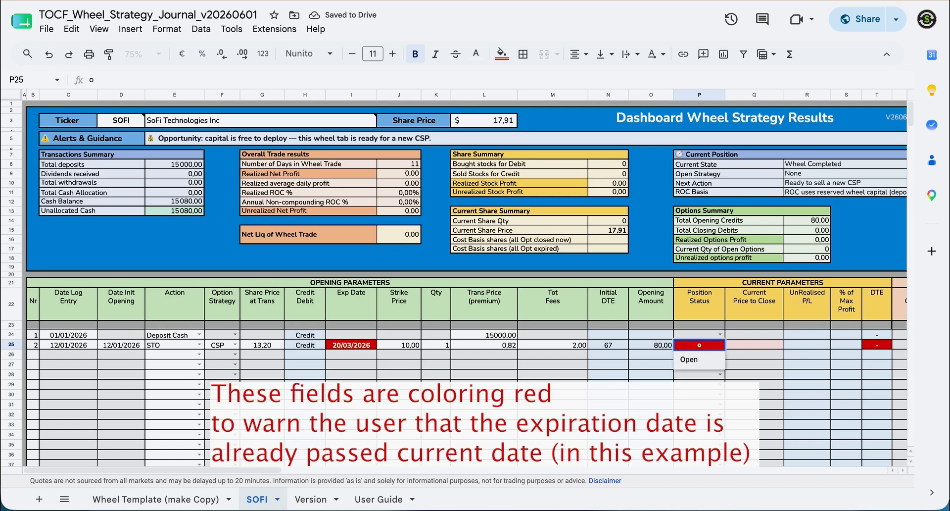
pyautogui.press('Tab')
pyautogui.write('0,82')
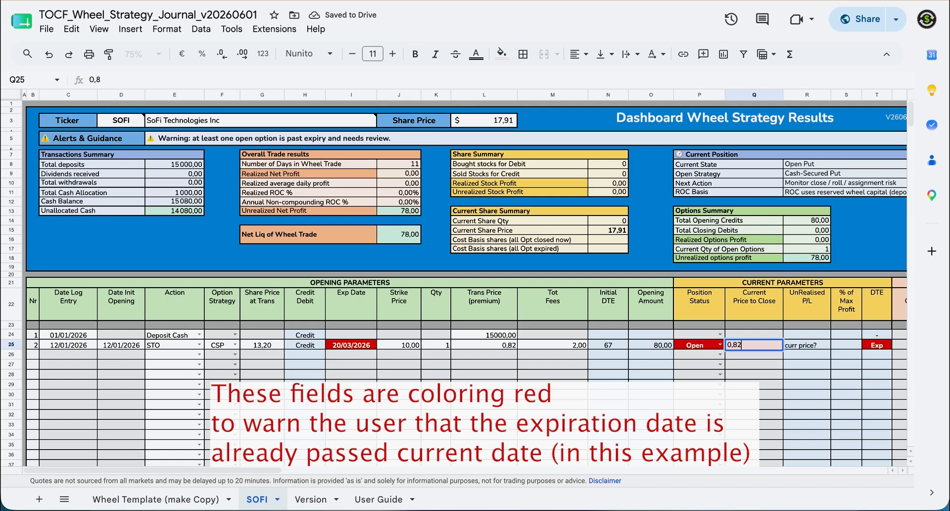
pyautogui.press('Tab')
# In row 25's closing parameters, set the date closed to 14/01/2026 and the transaction type to ROLL.
pyautogui.press('Tab')
pyautogui.press('Tab')
pyautogui.press('Tab')
pyautogui.press('Tab')
pyautogui.press('Tab')
pyautogui.press('Tab')
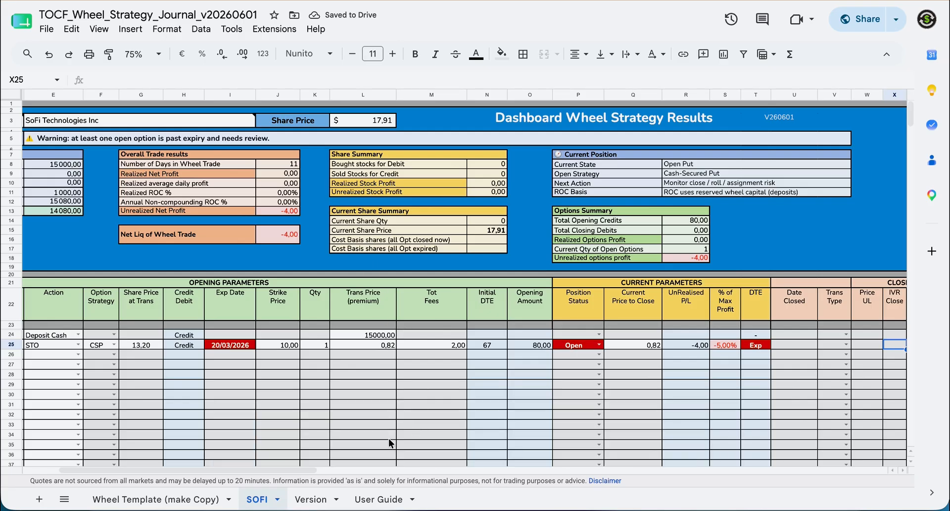
pyautogui.moveTo(304, 469); pyautogui.dragTo(271, 468)
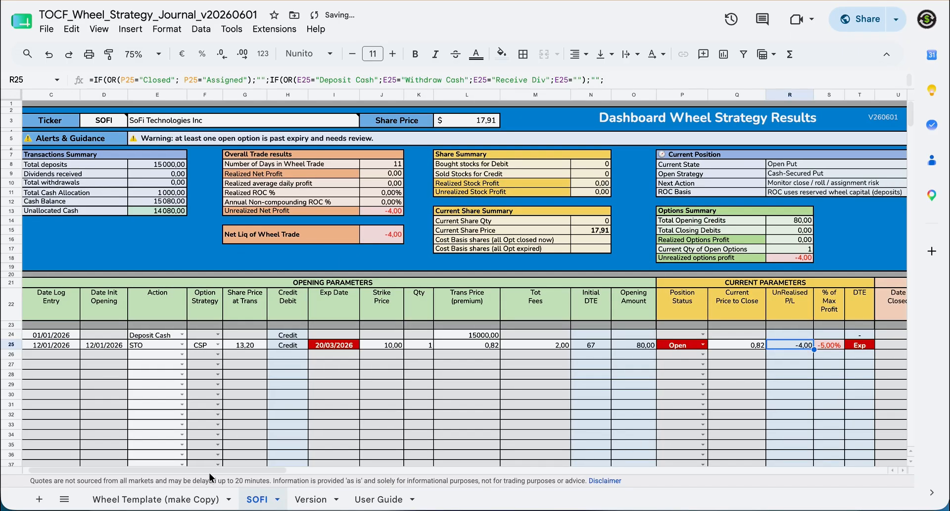
pyautogui.click(392, 471)
pyautogui.moveTo(392, 471); pyautogui.dragTo(464, 469)
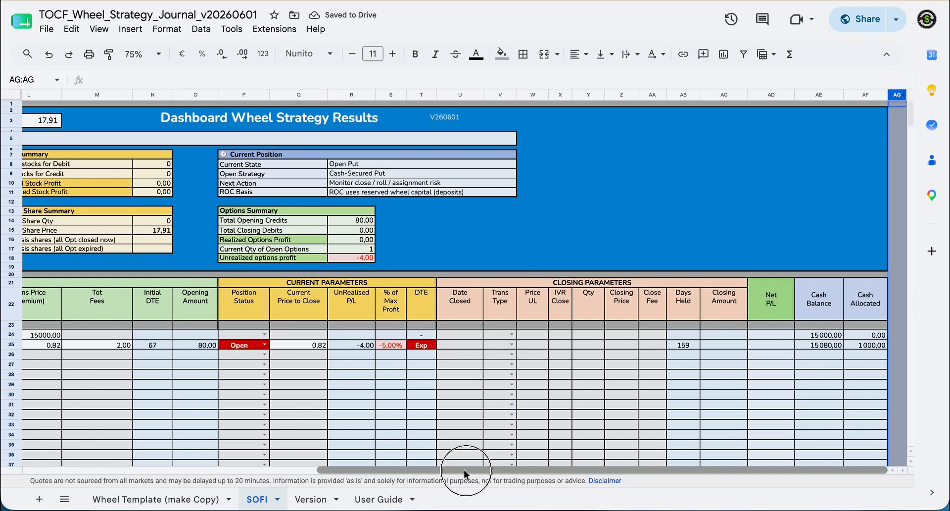
pyautogui.doubleClick(472, 344)
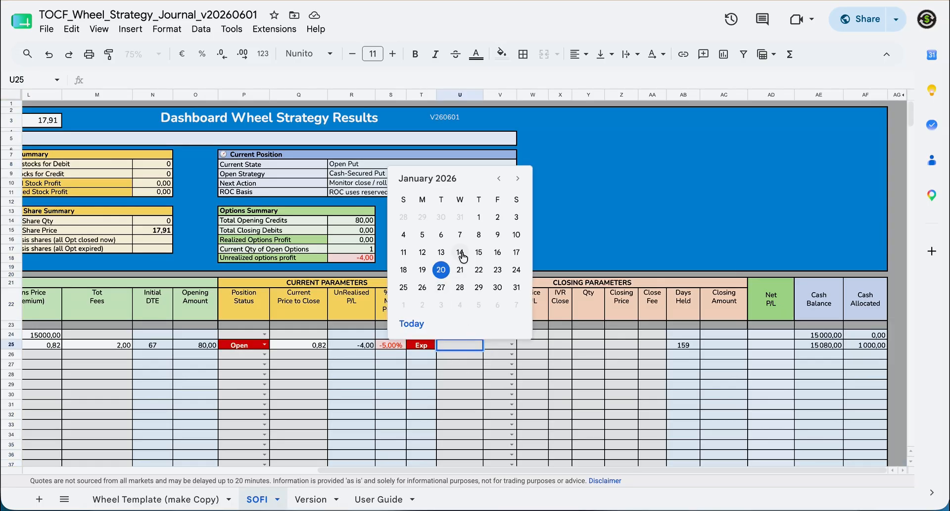
pyautogui.click(460, 253)
pyautogui.click(514, 345)
pyautogui.click(501, 391)
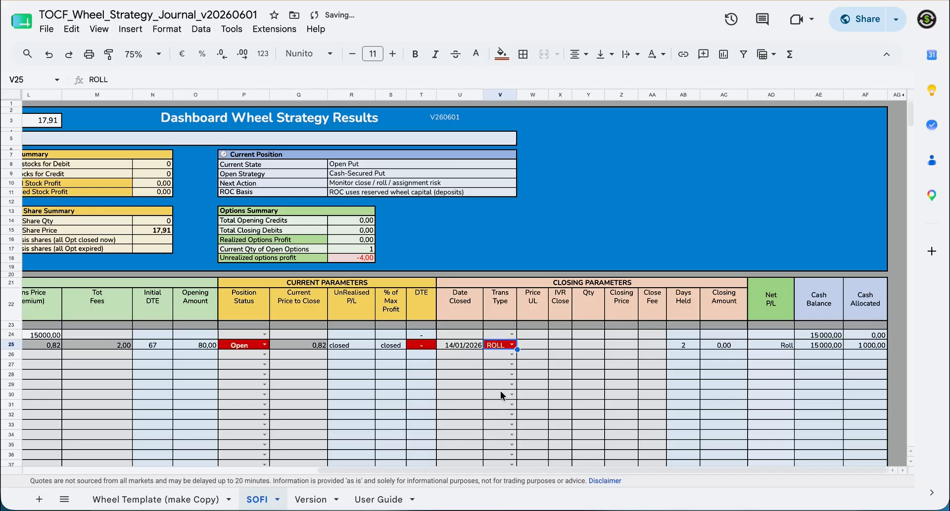
pyautogui.moveTo(521, 470); pyautogui.dragTo(163, 469)
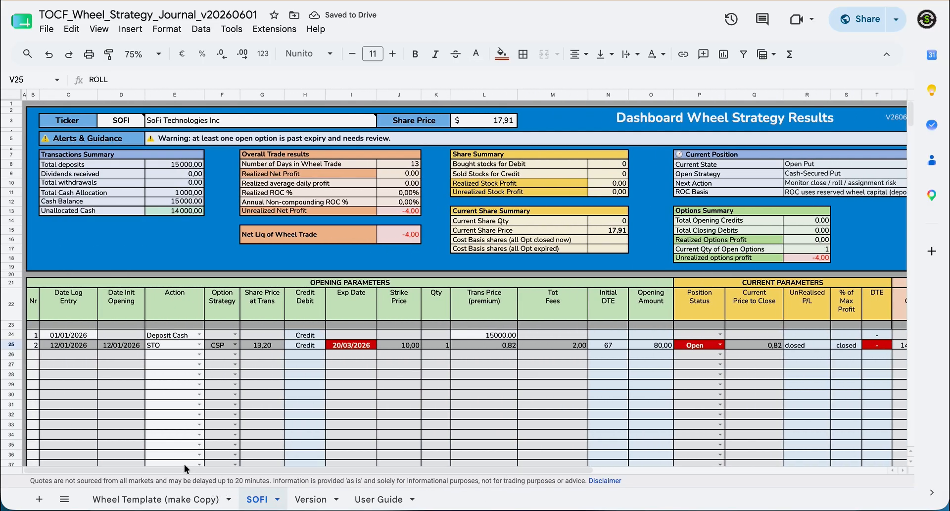
# Start an STO entry in row 26 with a log date of 14/01/2026 and an initial opening date of 12/01/2026.
pyautogui.click(199, 354)
pyautogui.click(177, 375)
pyautogui.doubleClick(70, 354)
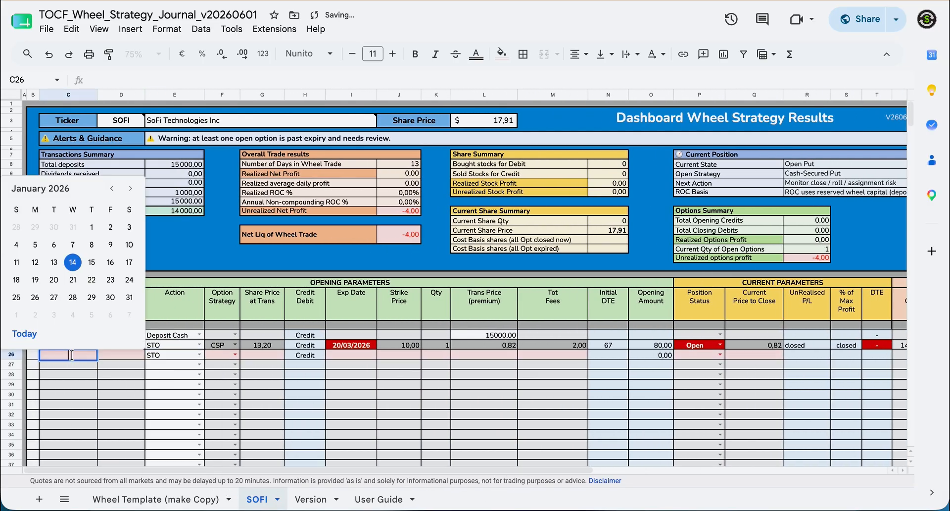
pyautogui.click(73, 263)
pyautogui.doubleClick(113, 355)
pyautogui.click(83, 262)
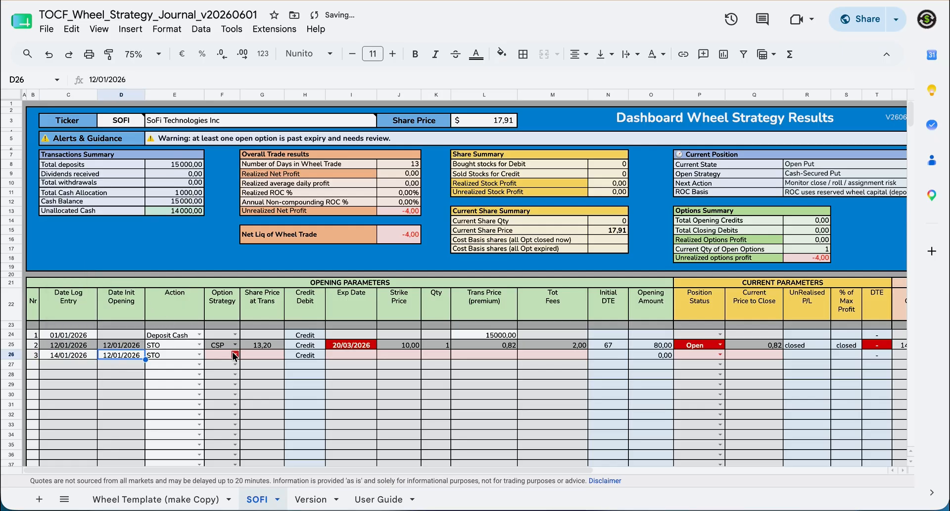
# Set the row 26 option strategy to CSP and the share price at transaction to 13,85.
pyautogui.click(235, 354)
pyautogui.click(214, 401)
pyautogui.click(275, 358)
pyautogui.write('13,85')
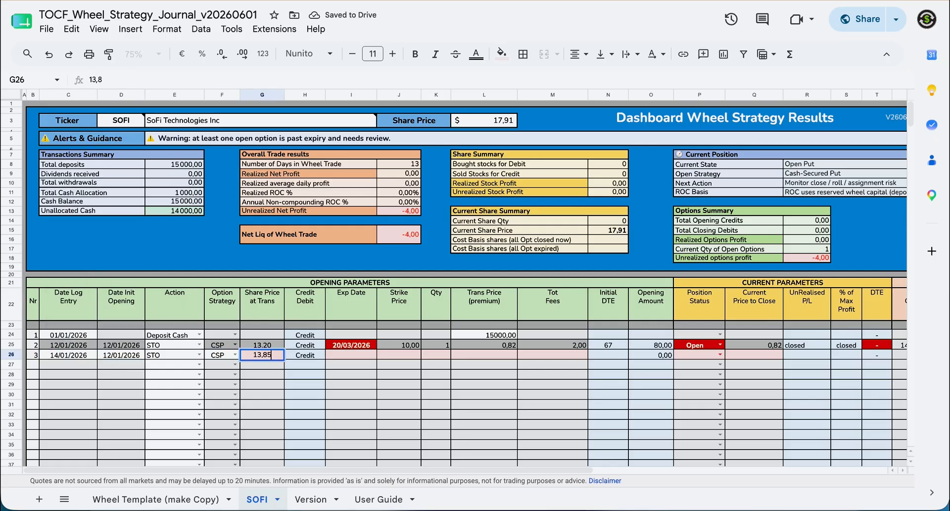
pyautogui.press('Tab')
# Give the row 26 option an expiration date of 20/03/2026, a strike price of 10,50 and a quantity of 1.
pyautogui.click(343, 355)
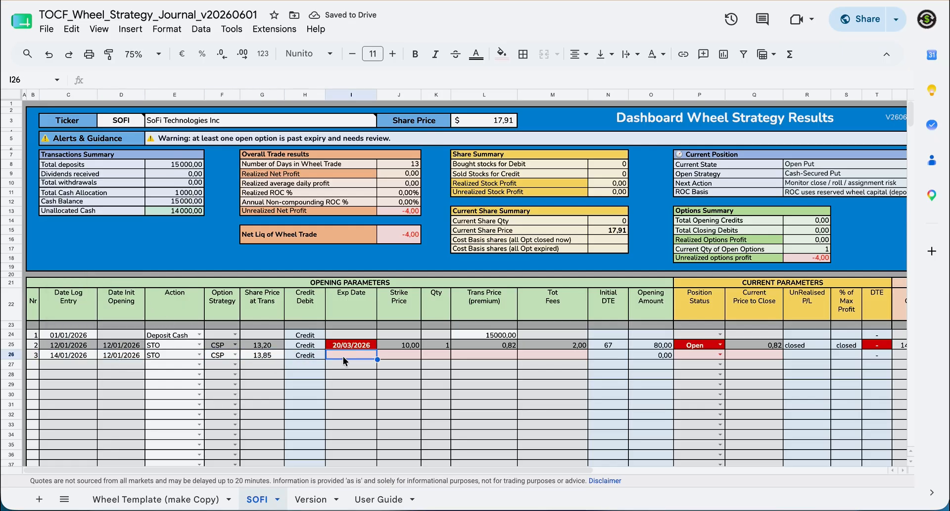
pyautogui.write('20/03/2')
pyautogui.write('026')
pyautogui.press('Tab')
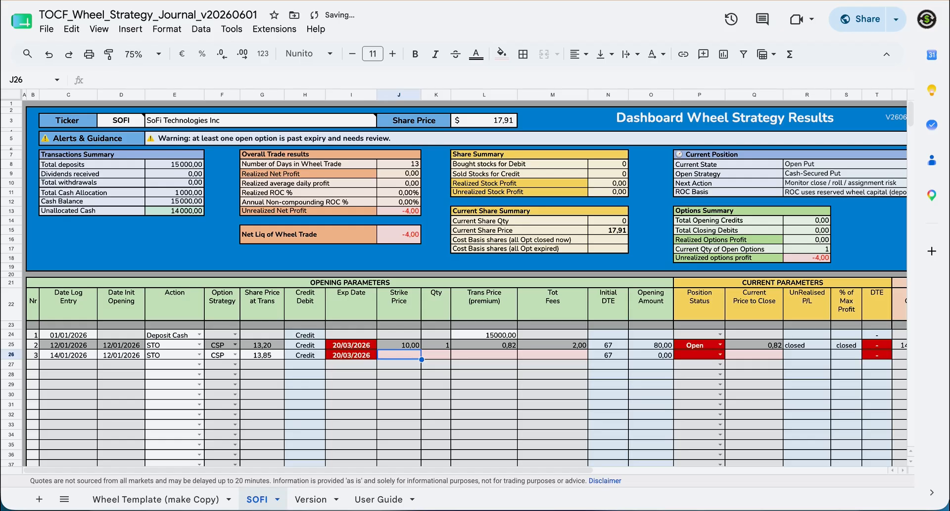
pyautogui.write('10,')
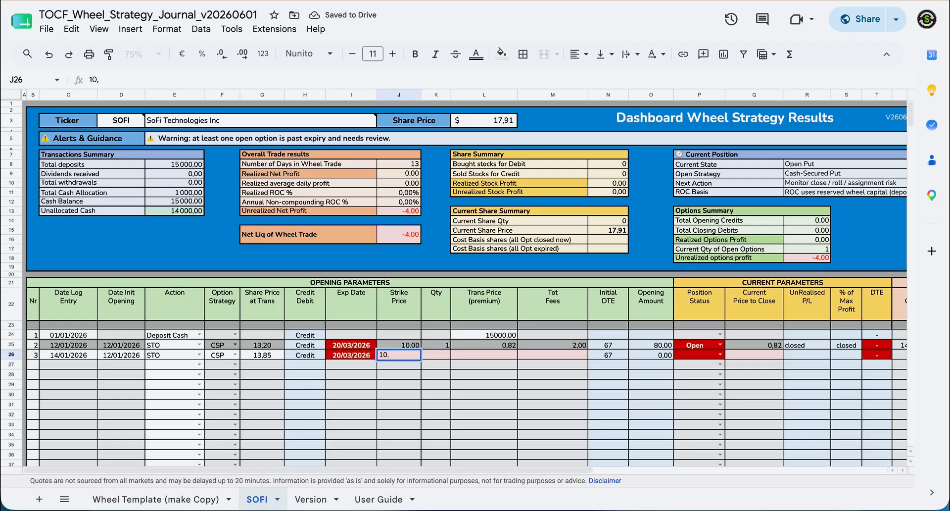
pyautogui.write('50')
pyautogui.press('Tab')
pyautogui.write('1')
pyautogui.press('Tab')
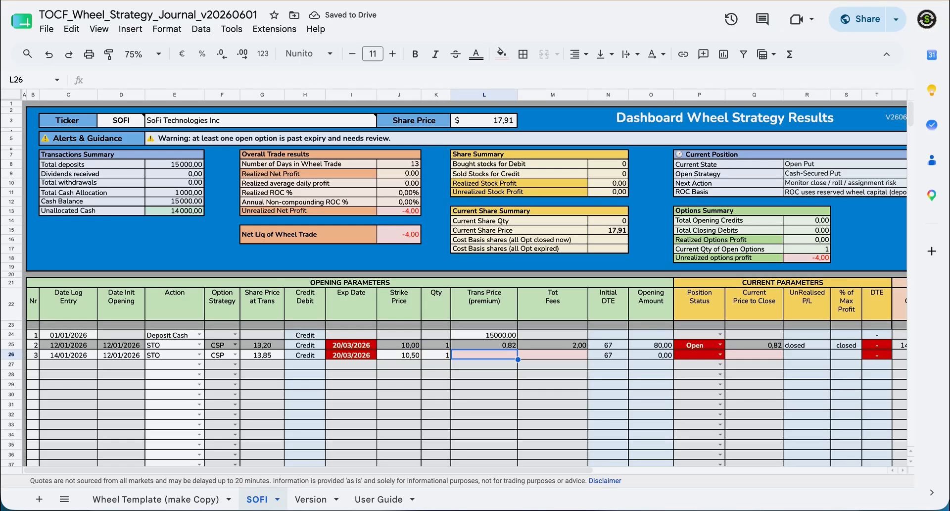
# Enter a premium of 1,35 and total fees of 2 for the row 26 option.
pyautogui.write('1,35')
pyautogui.press('Tab')
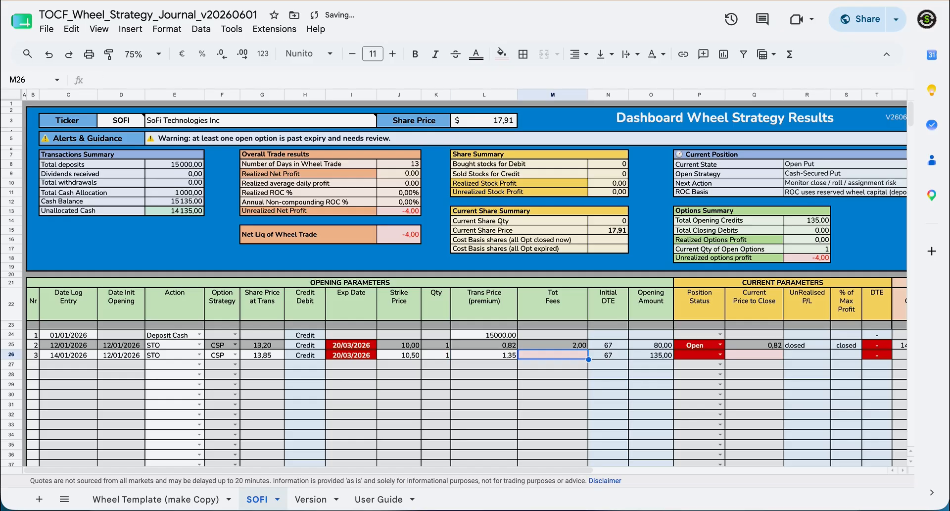
pyautogui.write('2')
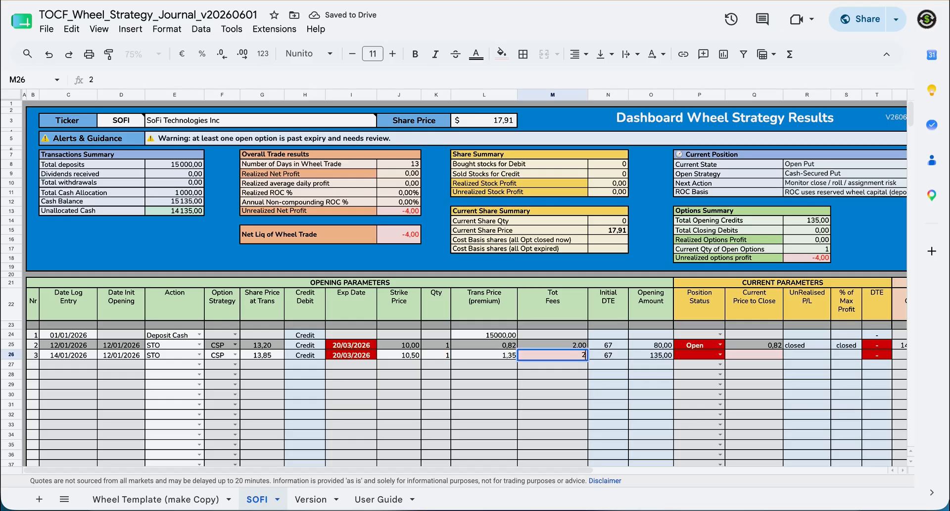
pyautogui.write(',0000')
pyautogui.press('BackSpace')
pyautogui.press('BackSpace')
pyautogui.press('BackSpace')
pyautogui.press('BackSpace')
pyautogui.press('BackSpace')
pyautogui.press('Tab')
pyautogui.press('Tab')
pyautogui.press('Tab')
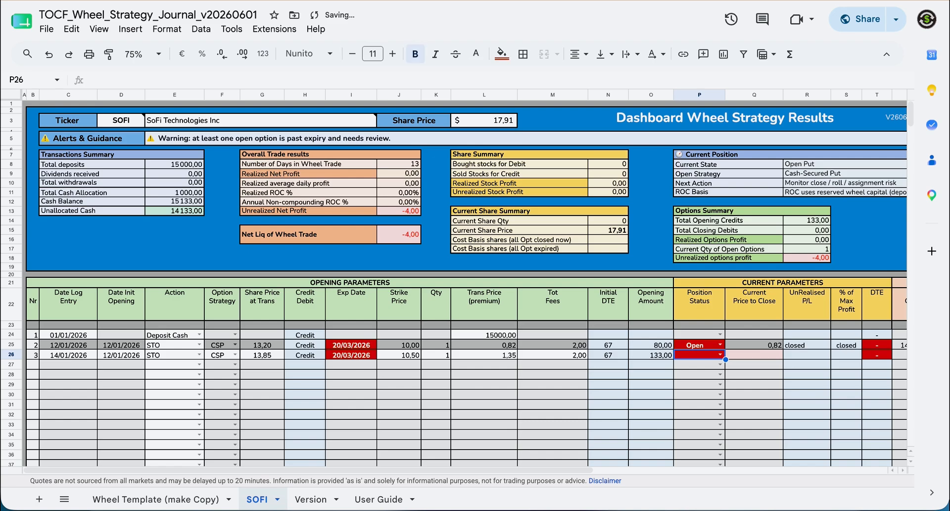
# Set the row 26 position status to Open and its current price to close to 1,25.
pyautogui.write('Open')
pyautogui.press('Tab')
pyautogui.write('1,2')
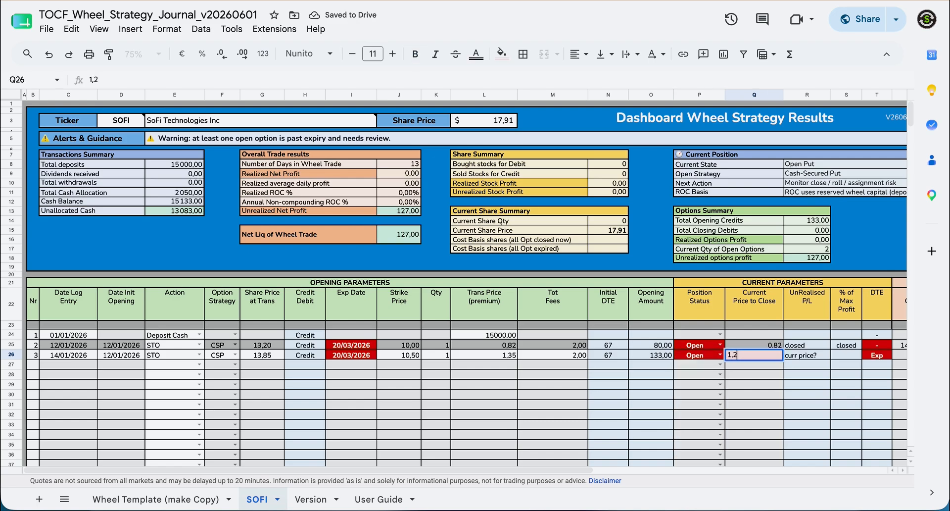
pyautogui.write('5')
pyautogui.press('Tab')
# Change the position status of the row 25 option to Rolled.
pyautogui.press('Tab')
pyautogui.press('Tab')
pyautogui.press('Tab')
pyautogui.press('Tab')
pyautogui.press('Tab')
pyautogui.press('Tab')
pyautogui.press('Tab')
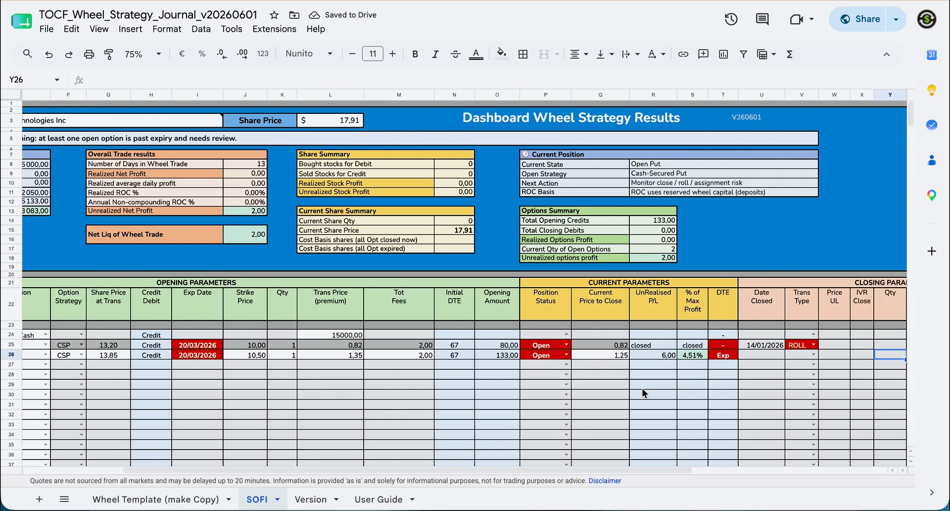
pyautogui.press('Tab')
pyautogui.press('Tab')
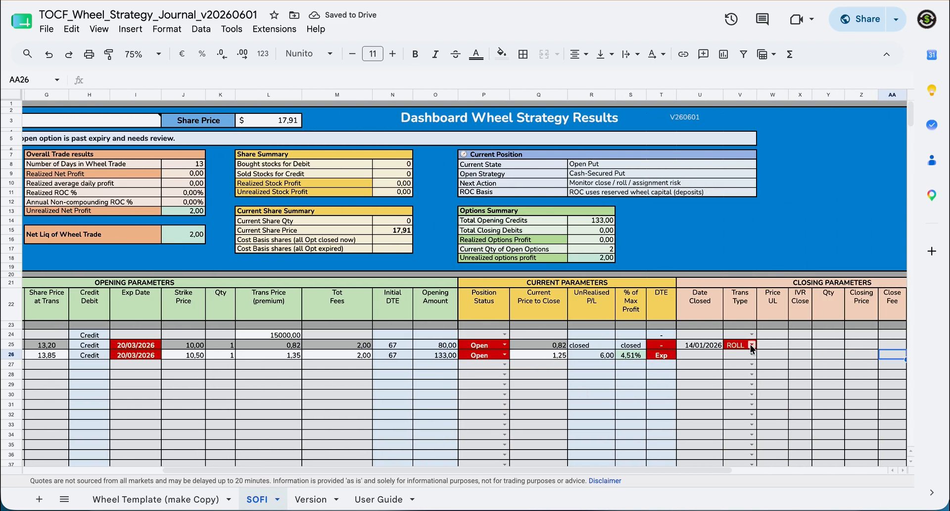
pyautogui.click(505, 345)
pyautogui.click(479, 411)
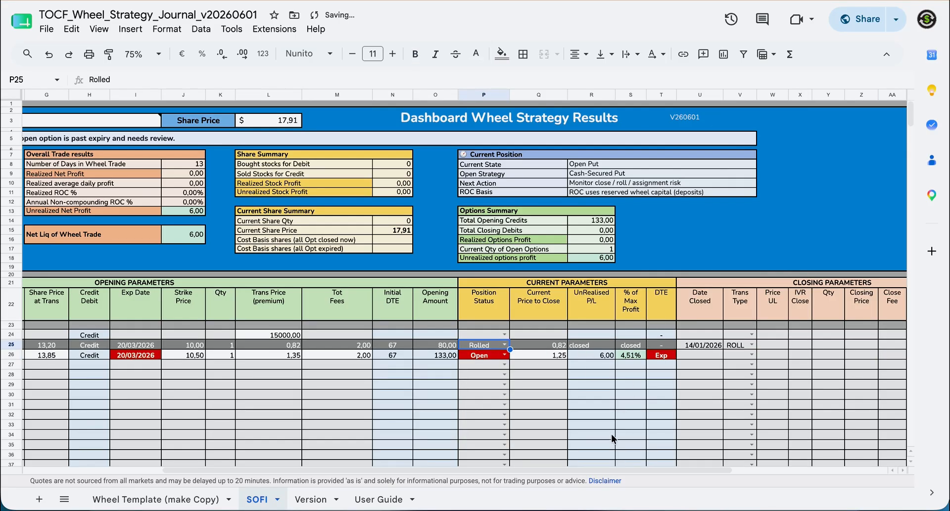
# In row 26's closing parameters, set the date closed to 20/03/2026 and the transaction type to ASS.
pyautogui.moveTo(701, 470); pyautogui.dragTo(542, 465)
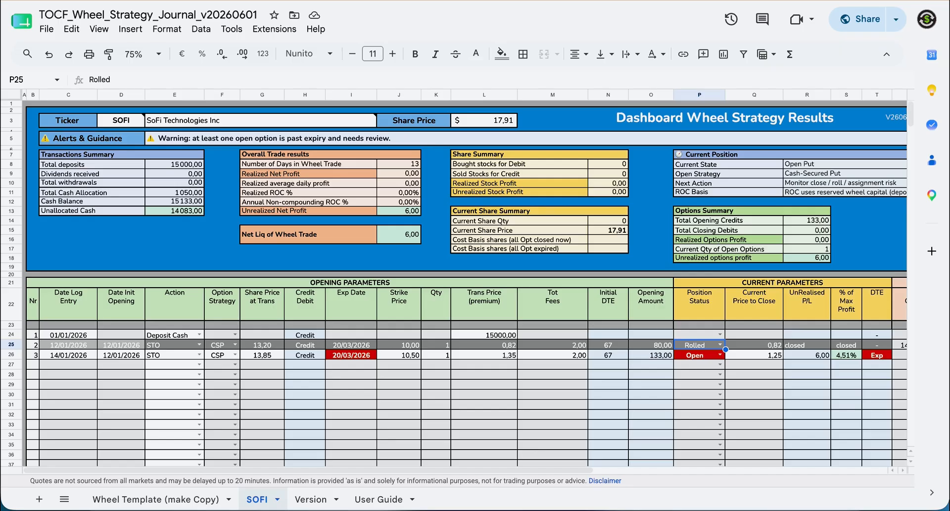
pyautogui.hscroll(5, 674, 352)
pyautogui.doubleClick(674, 352)
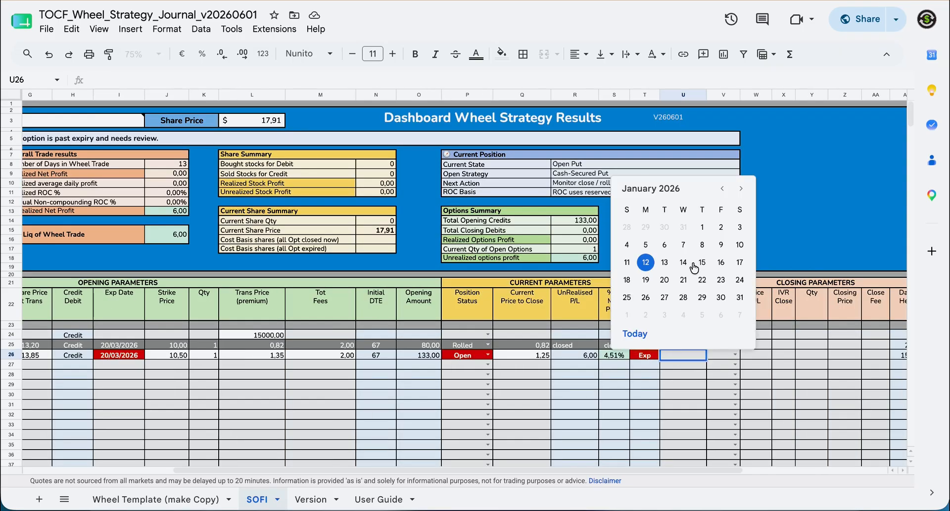
pyautogui.click(740, 188)
pyautogui.click(741, 189)
pyautogui.click(721, 262)
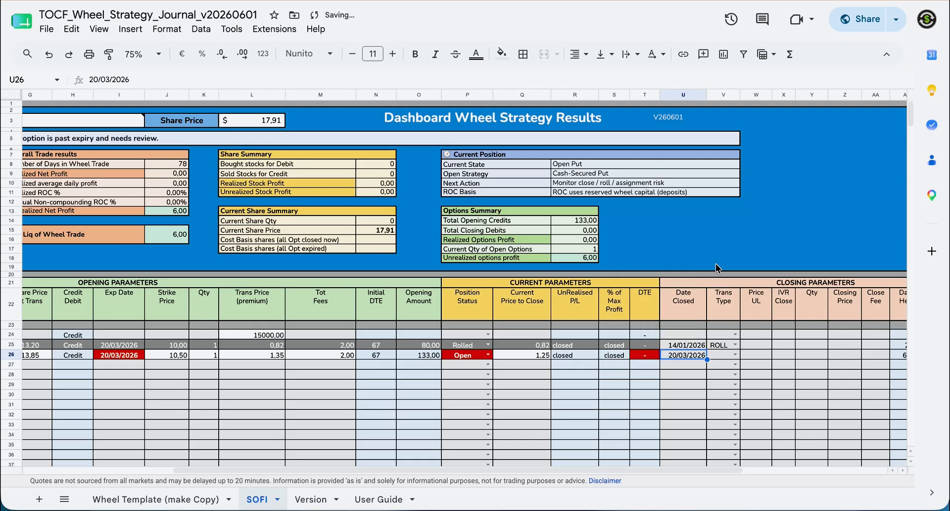
pyautogui.click(735, 356)
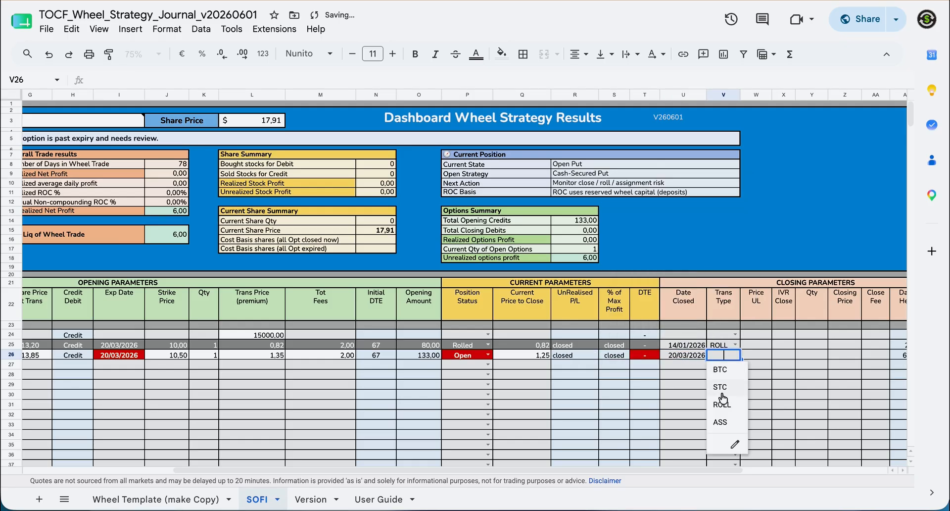
pyautogui.click(718, 423)
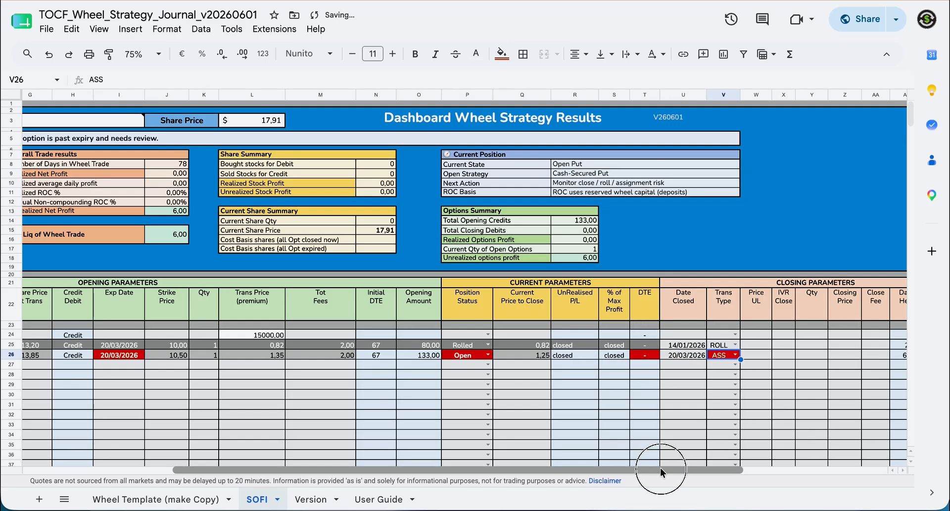
# Start a Buy shares entry in row 27 with a log date of 20/03/2026.
pyautogui.moveTo(660, 467); pyautogui.dragTo(482, 470)
pyautogui.click(199, 365)
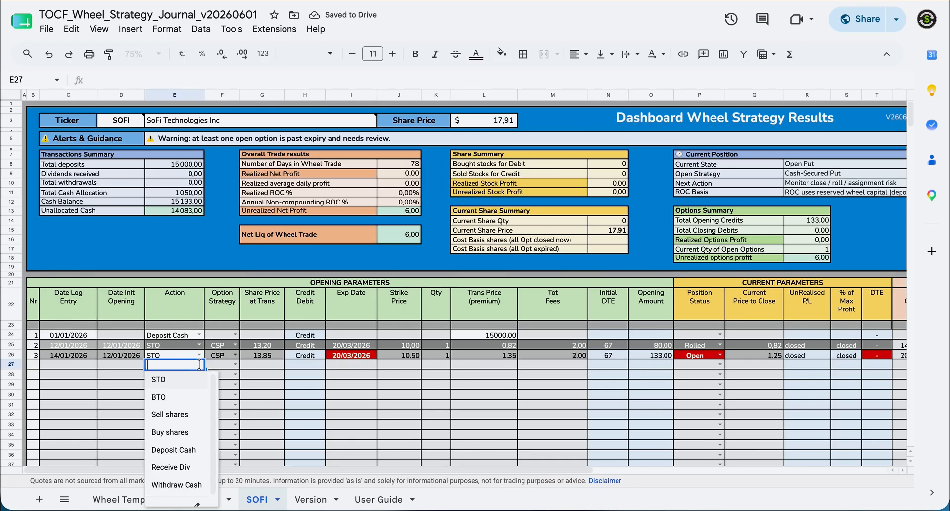
pyautogui.click(172, 426)
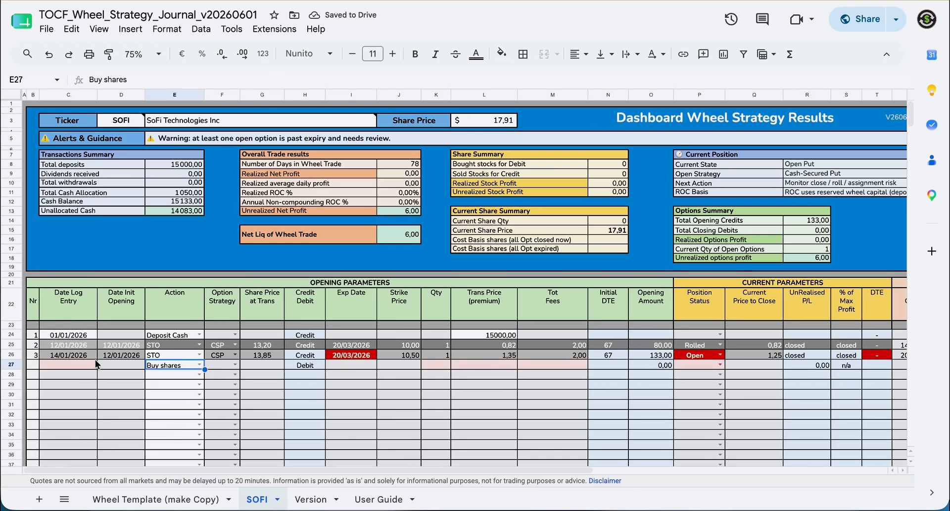
pyautogui.click(70, 361)
pyautogui.write('20')
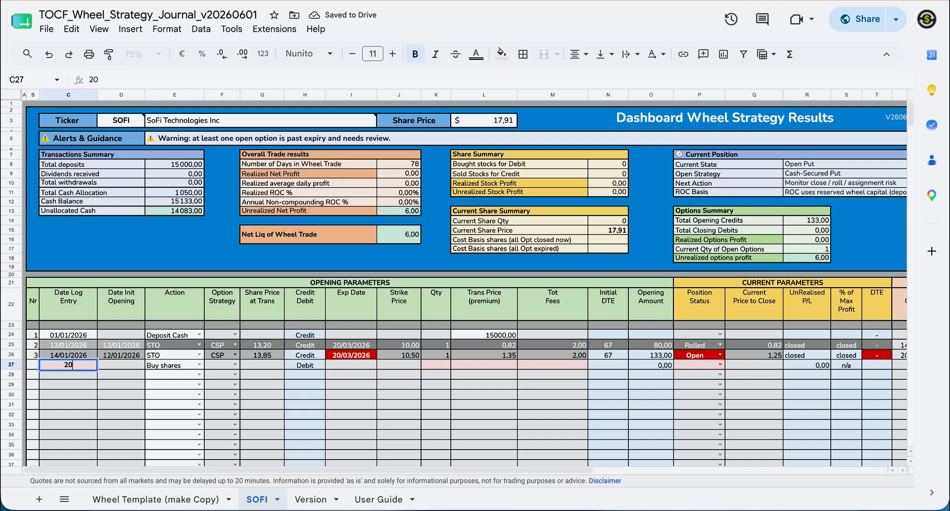
pyautogui.write('/03/2026')
pyautogui.press('Tab')
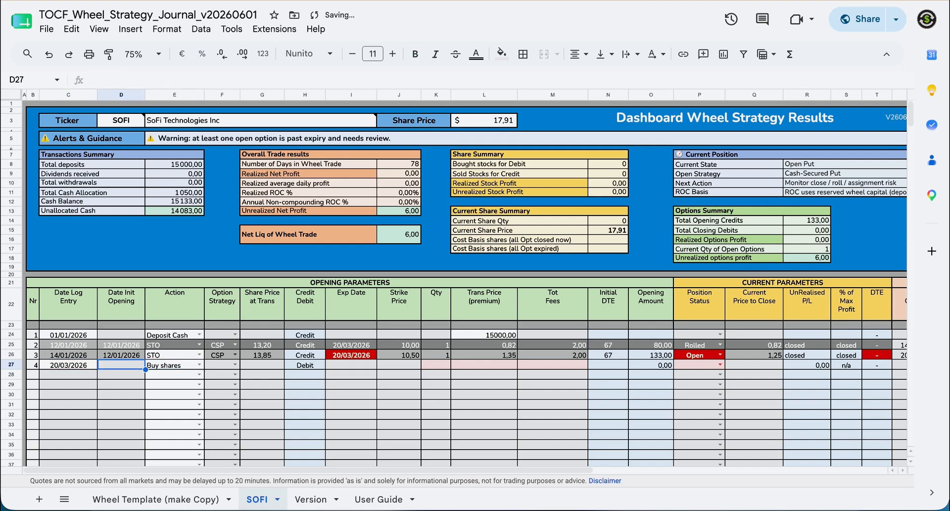
# Enter a quantity of 100, a transaction price of 10,50 and total fees of 4,75 for the row 27 share purchase.
pyautogui.press('Tab')
pyautogui.press('Tab')
pyautogui.press('Tab')
pyautogui.press('Tab')
pyautogui.press('Tab')
pyautogui.press('Tab')
pyautogui.press('Tab')
pyautogui.write('100')
pyautogui.press('Tab')
pyautogui.write('10')
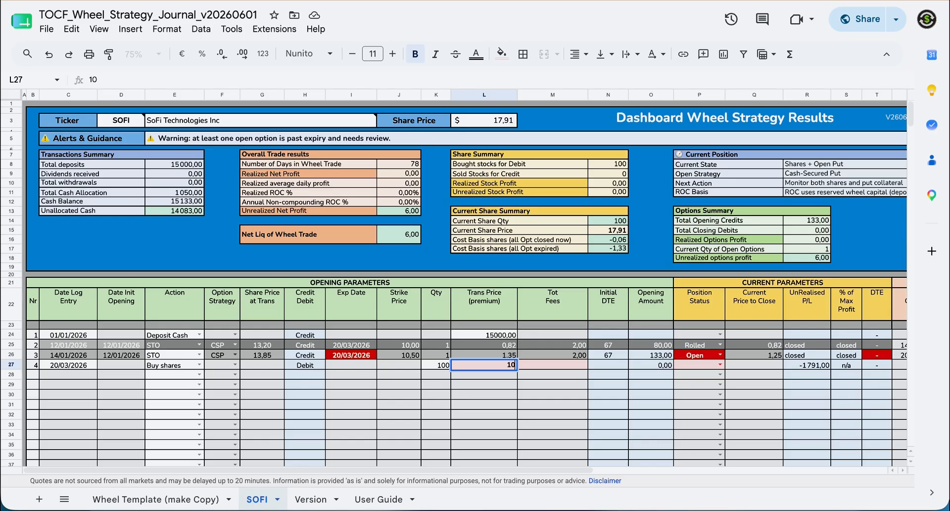
pyautogui.write(',50')
pyautogui.press('Tab')
pyautogui.write('4')
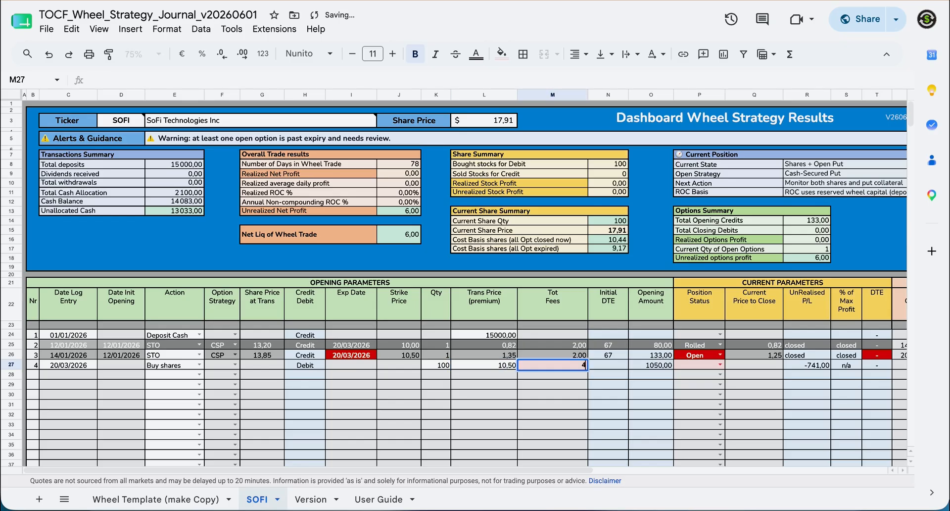
pyautogui.write(',75')
pyautogui.press('Tab')
# Set the position status of the row 27 share purchase to Open.
pyautogui.press('Tab')
pyautogui.press('Tab')
pyautogui.press('Tab')
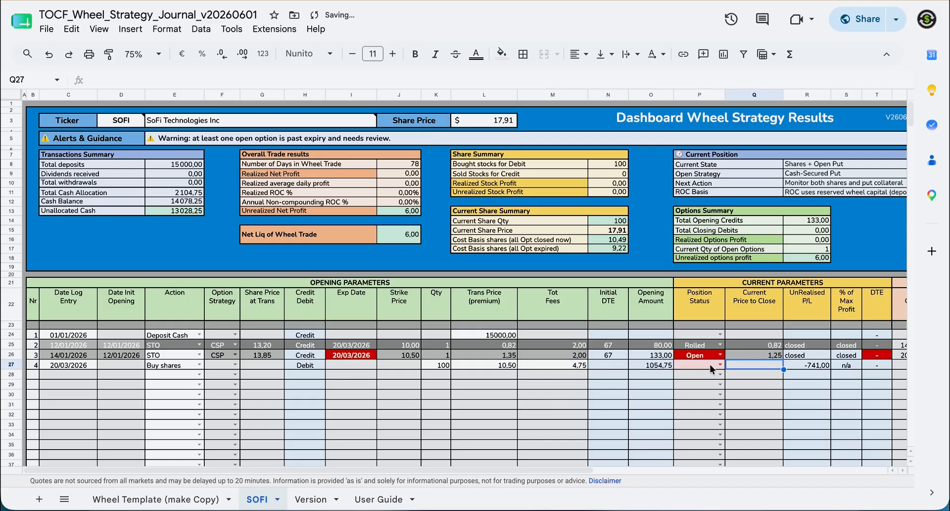
pyautogui.click(711, 365)
pyautogui.click(696, 377)
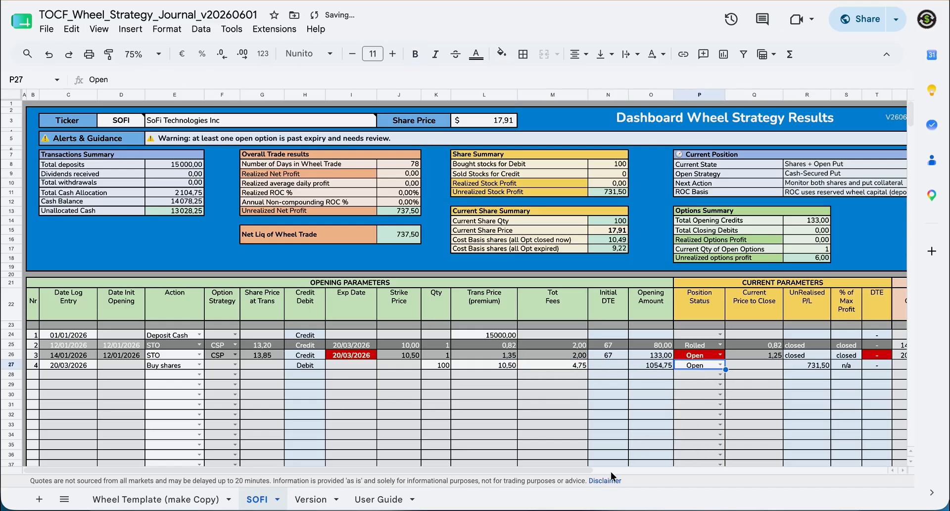
# Change the position status of the row 26 option to Assigned.
pyautogui.moveTo(580, 470); pyautogui.dragTo(738, 453)
pyautogui.click(528, 355)
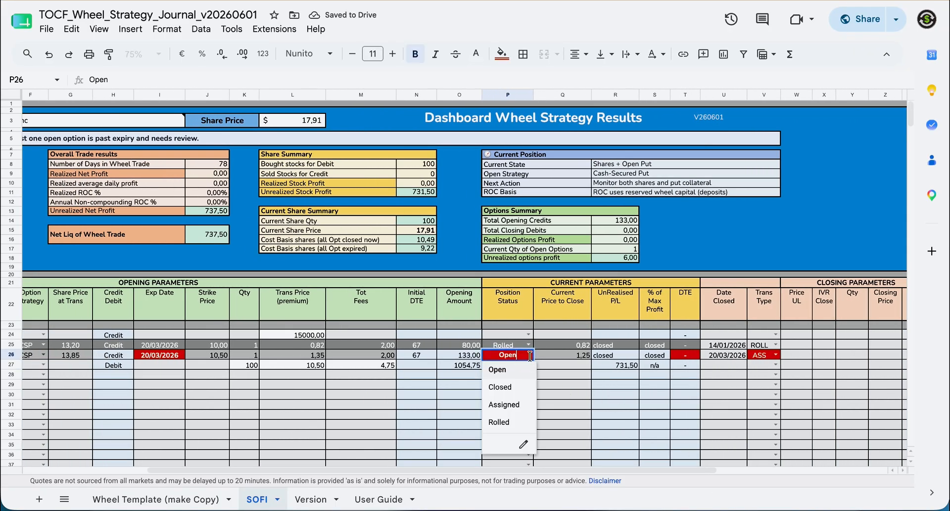
pyautogui.click(508, 402)
# Log a Receive Div entry in row 28 dated 28/03/2026 with a transaction amount of 18.
pyautogui.hscroll(-5, 200, 379)
pyautogui.click(199, 375)
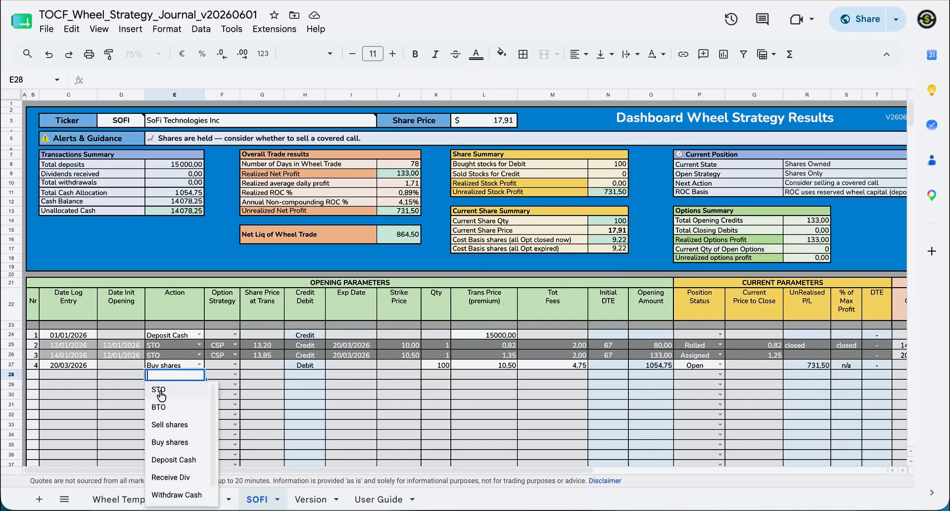
pyautogui.click(178, 476)
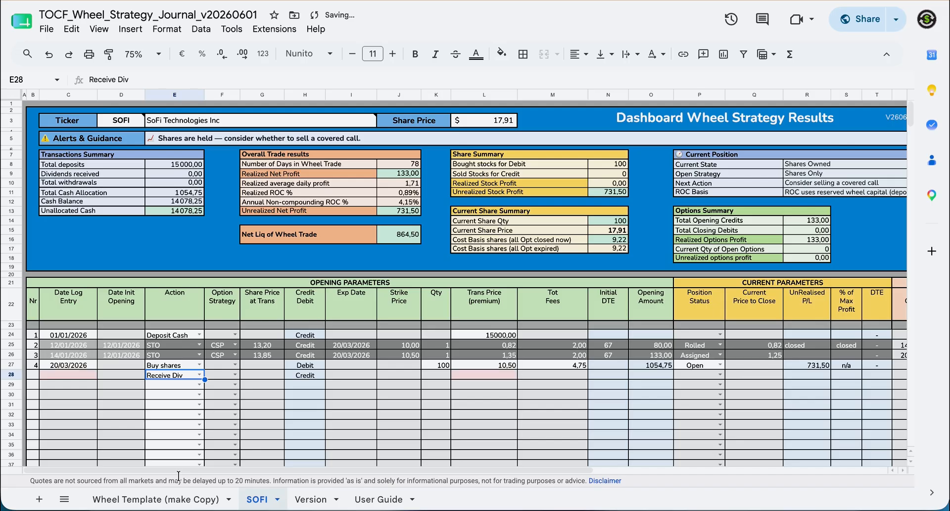
pyautogui.doubleClick(67, 374)
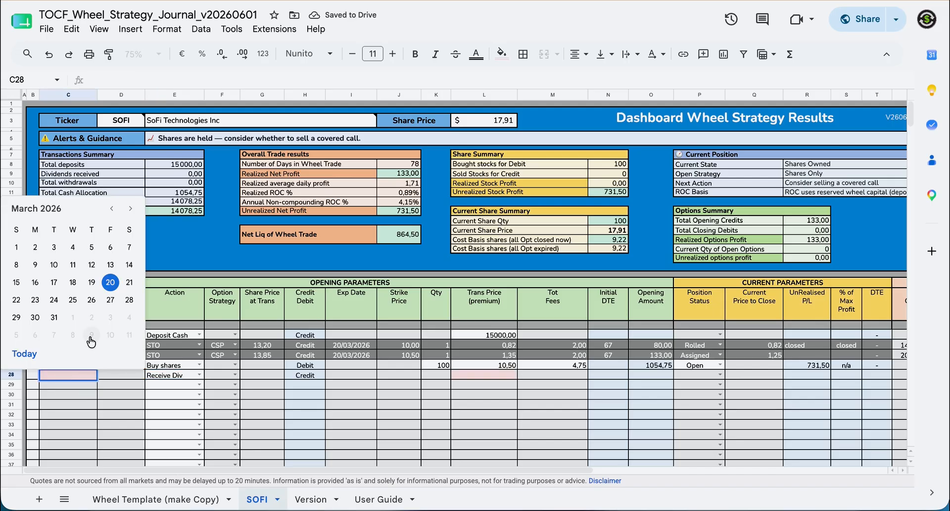
pyautogui.click(129, 300)
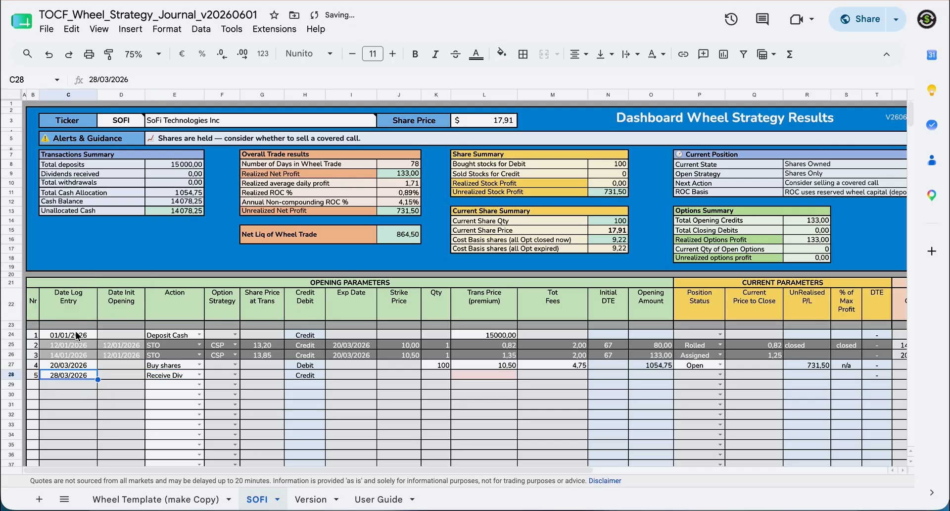
pyautogui.click(468, 376)
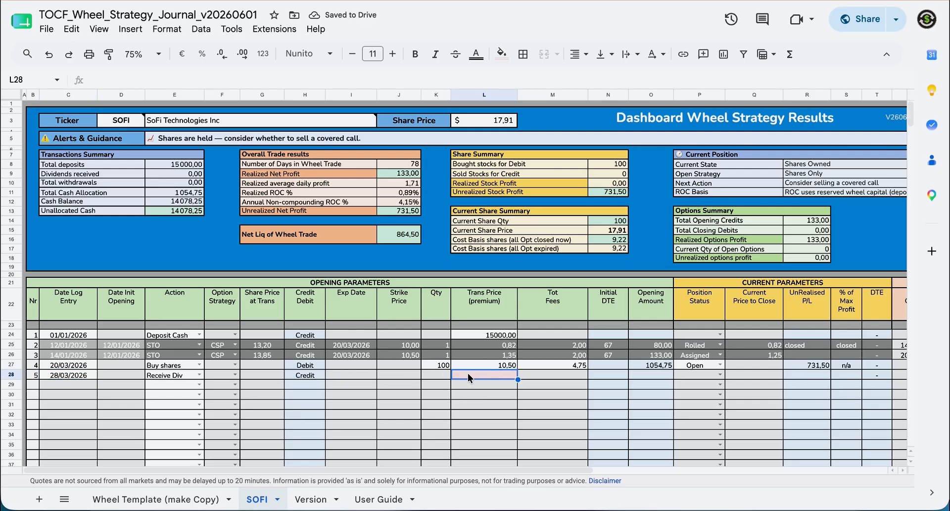
pyautogui.write('18')
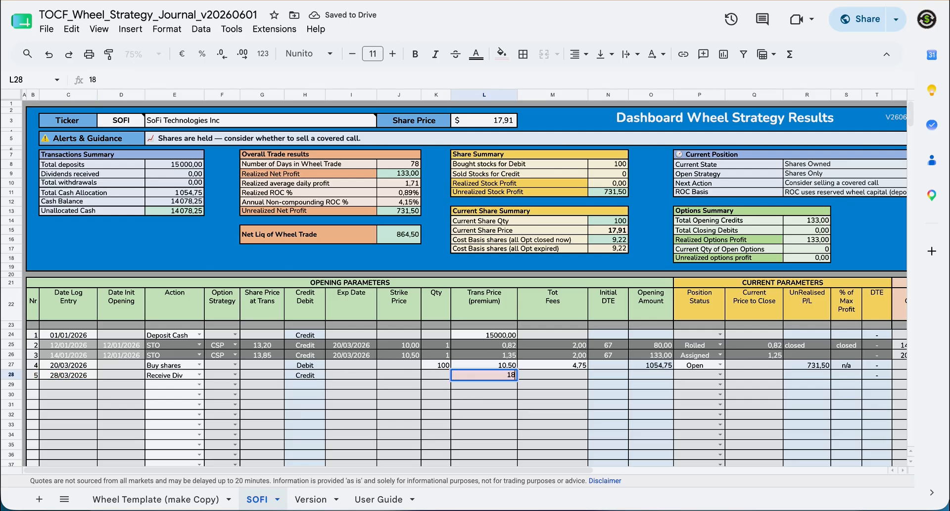
pyautogui.press('Tab')
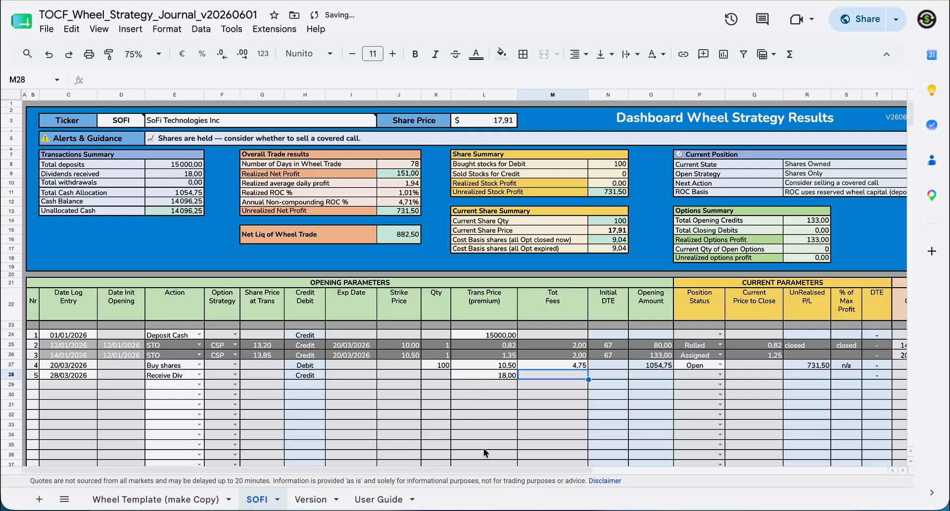
# Start a new entry in row 29 with the action STO and the option strategy CC.
pyautogui.moveTo(483, 467)
pyautogui.mouseDown()
pyautogui.moveTo(743, 467)
pyautogui.moveTo(482, 468)
pyautogui.mouseUp()
pyautogui.click(199, 384)
pyautogui.click(168, 402)
pyautogui.click(235, 384)
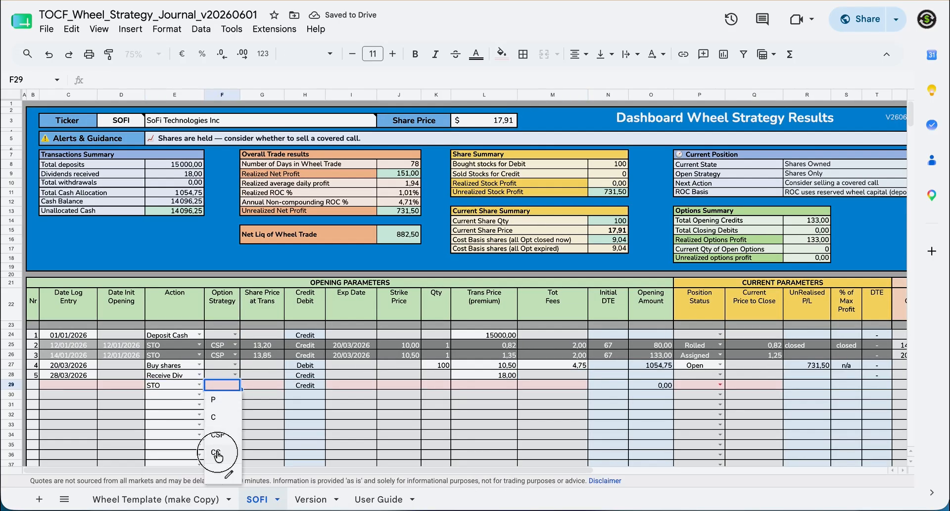
pyautogui.click(212, 446)
# Set both the log entry date and the initial opening date of the row 29 covered call to 06/04/2026.
pyautogui.click(79, 387)
pyautogui.doubleClick(79, 384)
pyautogui.click(130, 219)
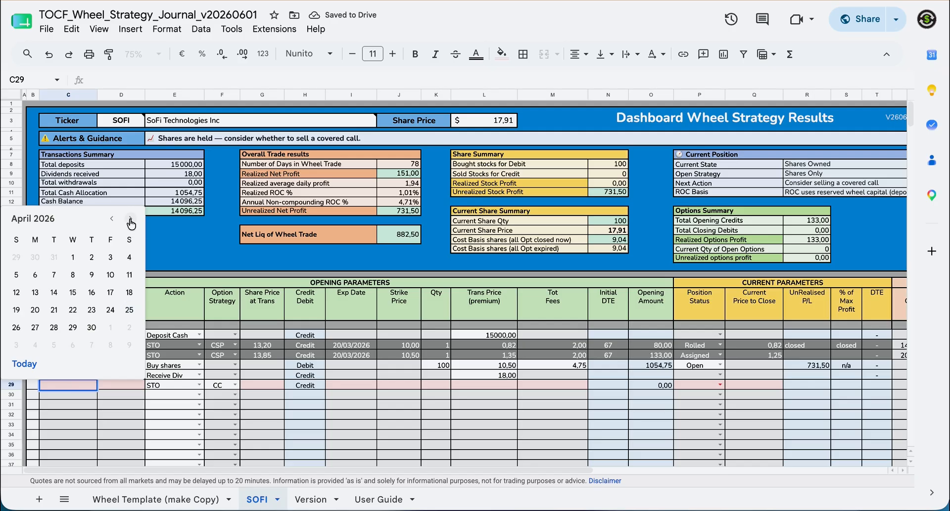
pyautogui.click(34, 276)
pyautogui.doubleClick(113, 386)
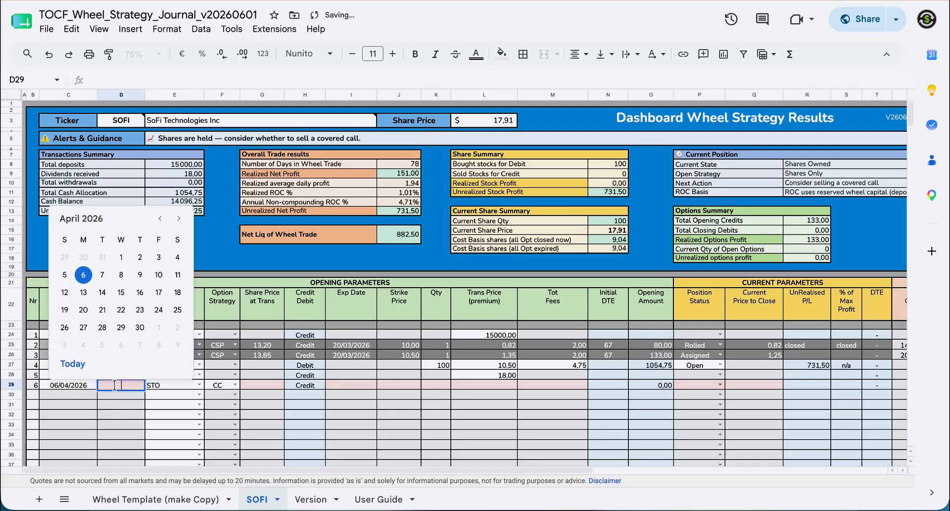
pyautogui.click(88, 279)
# Enter a share price of 10,80 and an expiration date of 15/05/2026 for the row 29 covered call.
pyautogui.click(263, 387)
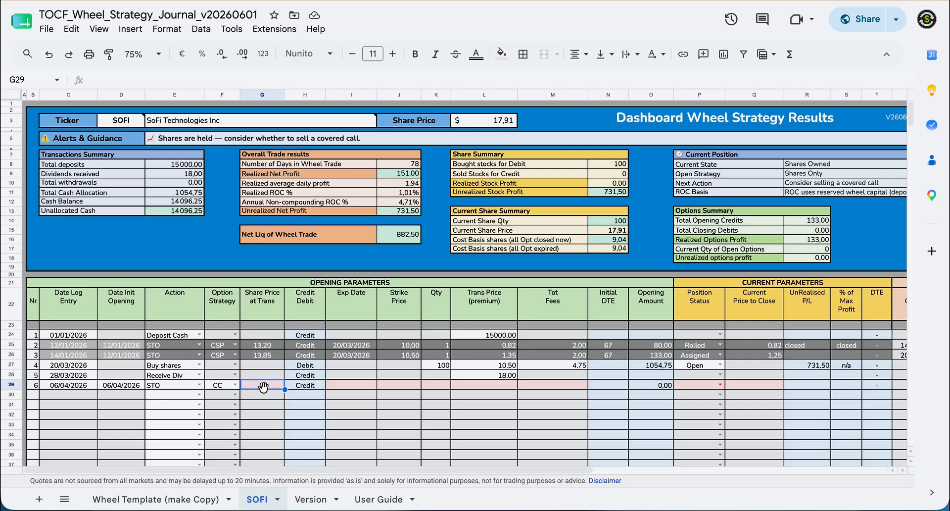
pyautogui.write('10,80')
pyautogui.press('Tab')
pyautogui.press('Tab')
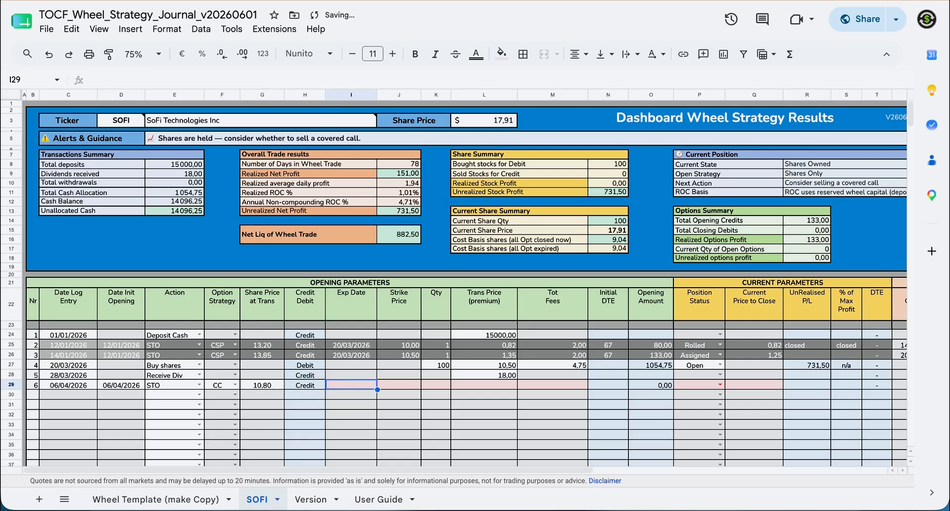
pyautogui.write('15/05/2026')
pyautogui.press('Tab')
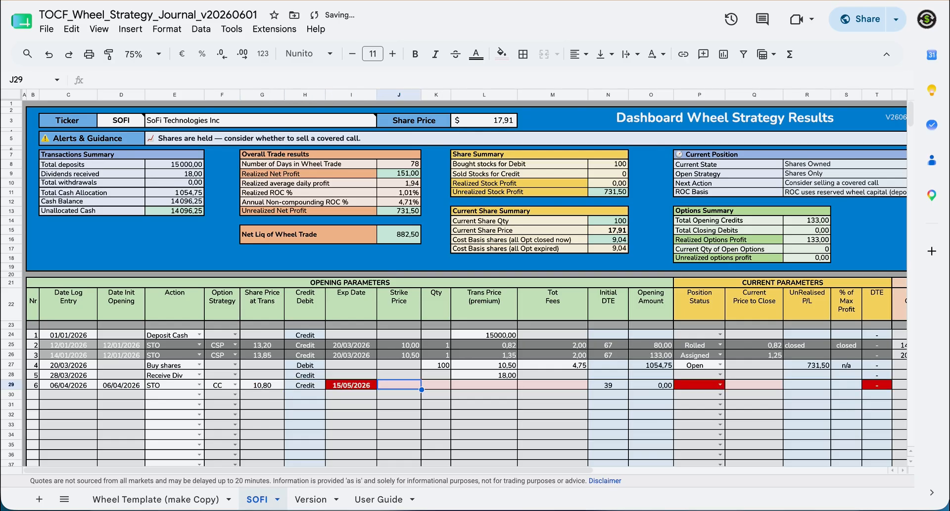
# Enter a strike price of 12, quantity 1, premium 0,68 and total fees of 2 for the row 29 covered call.
pyautogui.write('12')
pyautogui.press('Tab')
pyautogui.write('1')
pyautogui.press('Tab')
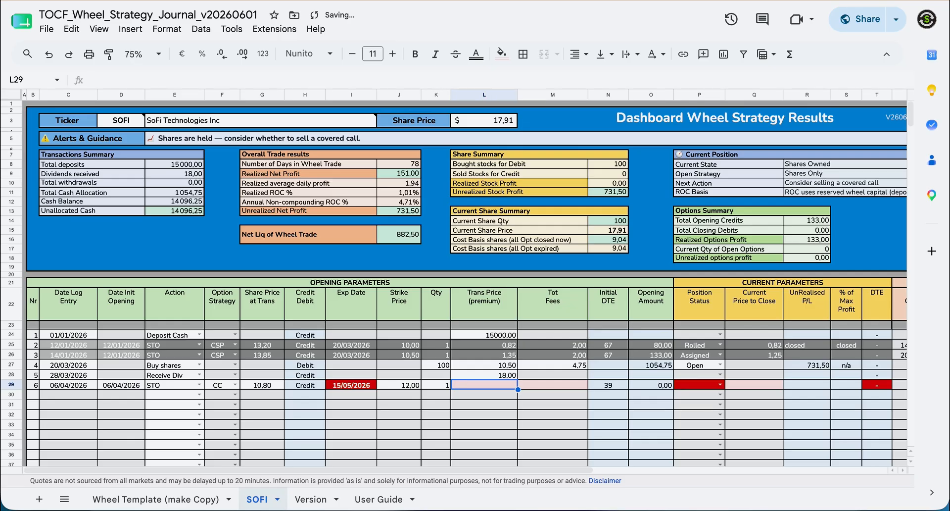
pyautogui.write('0,68')
pyautogui.press('Tab')
pyautogui.write('2')
pyautogui.press('Tab')
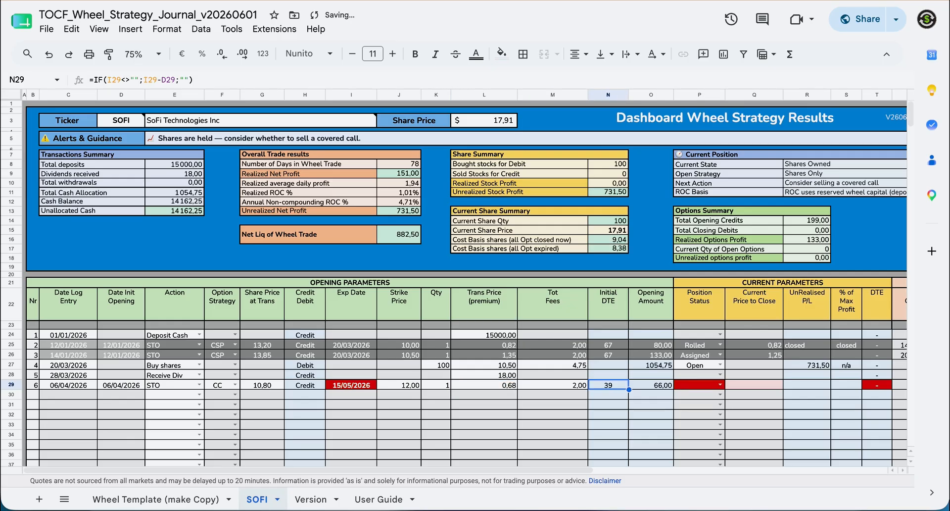
# Set the position status of the row 29 covered call to Open and its current price to close to 0,68.
pyautogui.press('Tab')
pyautogui.press('Tab')
pyautogui.click(720, 384)
pyautogui.click(704, 395)
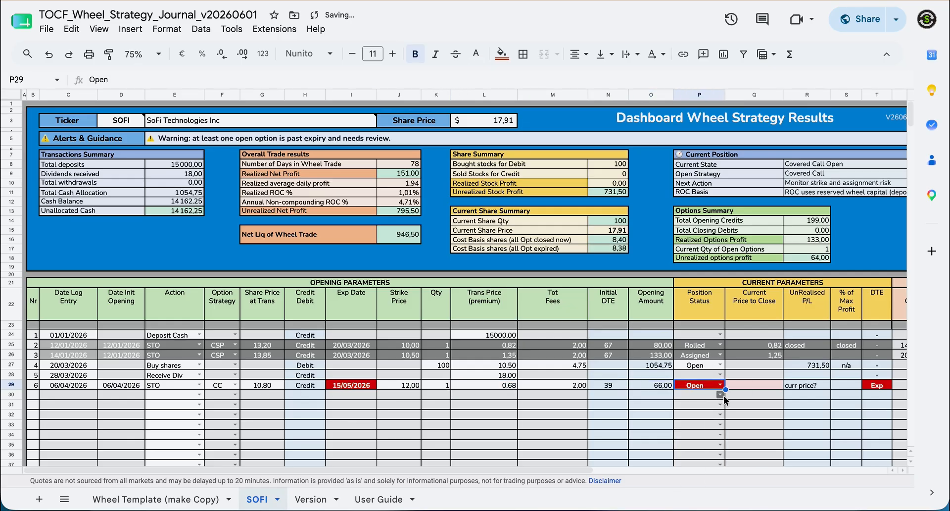
pyautogui.press('Tab')
pyautogui.write('0,68')
pyautogui.press('Tab')
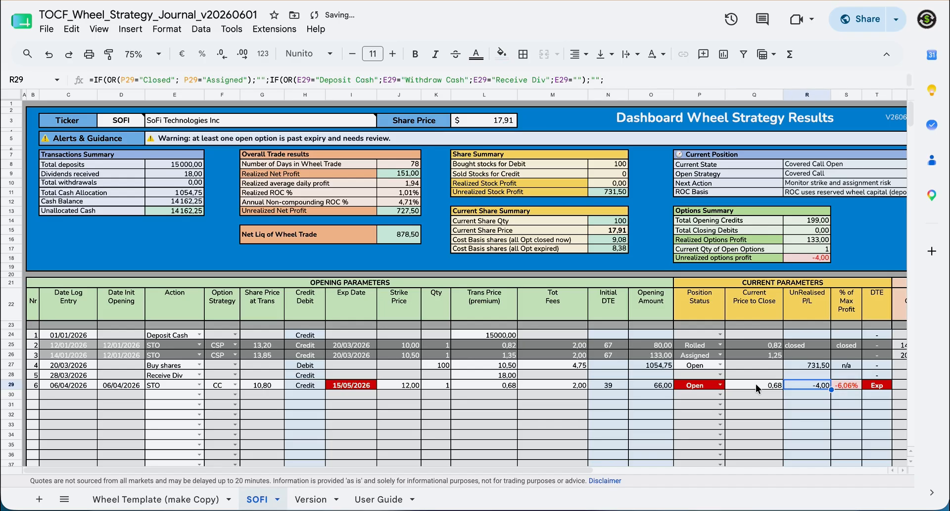
pyautogui.press('Tab')
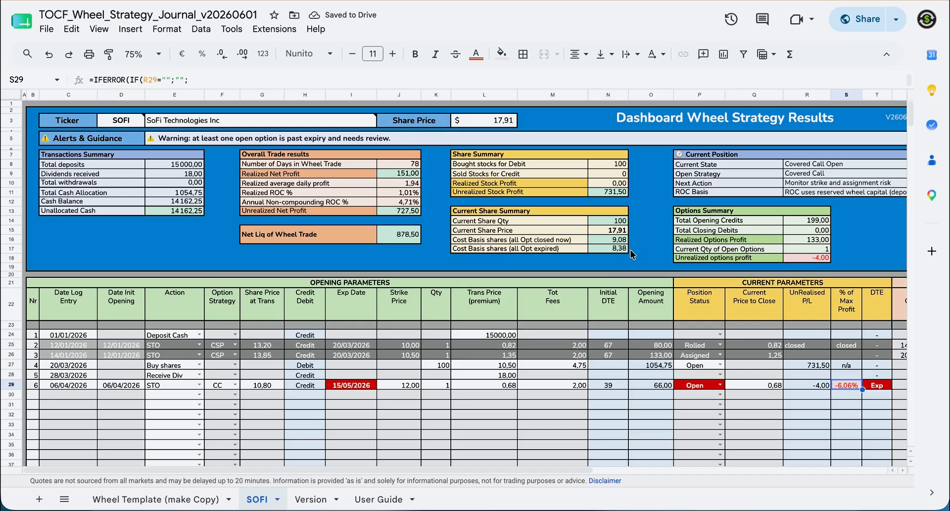
# Set the closing date of the row 29 covered call to 15/05/2026 and its closing transaction type to ASS.
pyautogui.press('Tab')
pyautogui.press('Tab')
pyautogui.press('Tab')
pyautogui.press('Tab')
pyautogui.press('Tab')
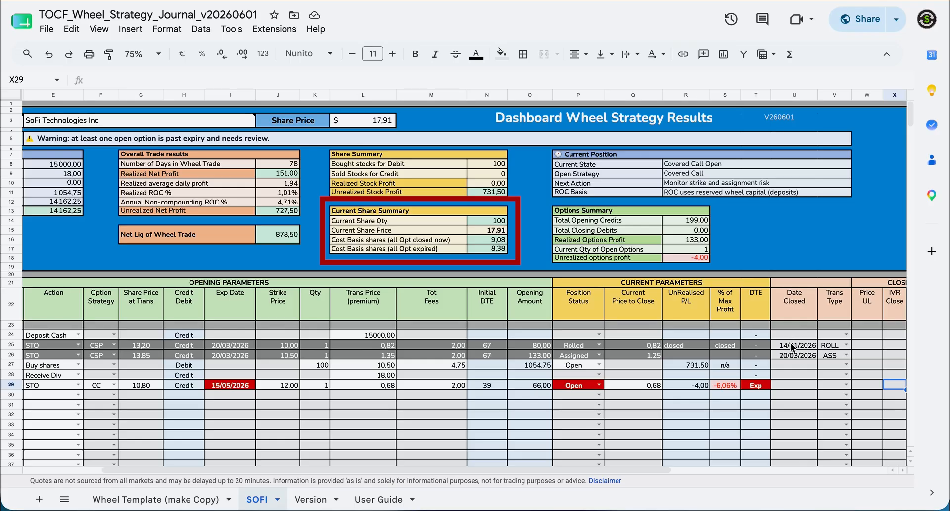
pyautogui.doubleClick(797, 384)
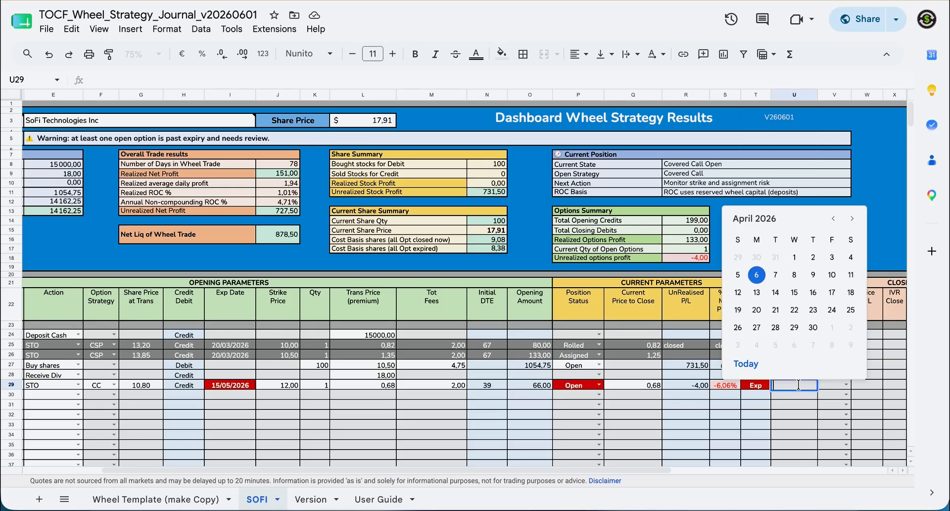
pyautogui.click(795, 296)
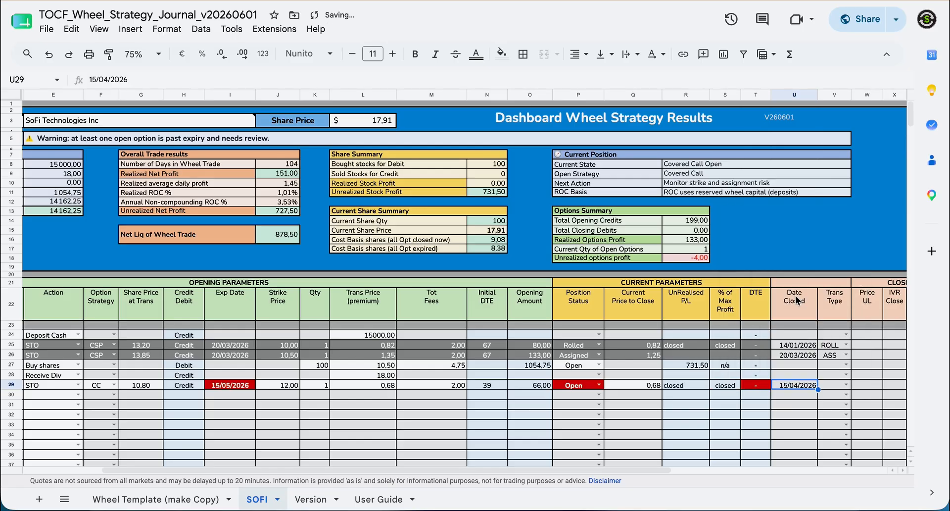
pyautogui.doubleClick(794, 386)
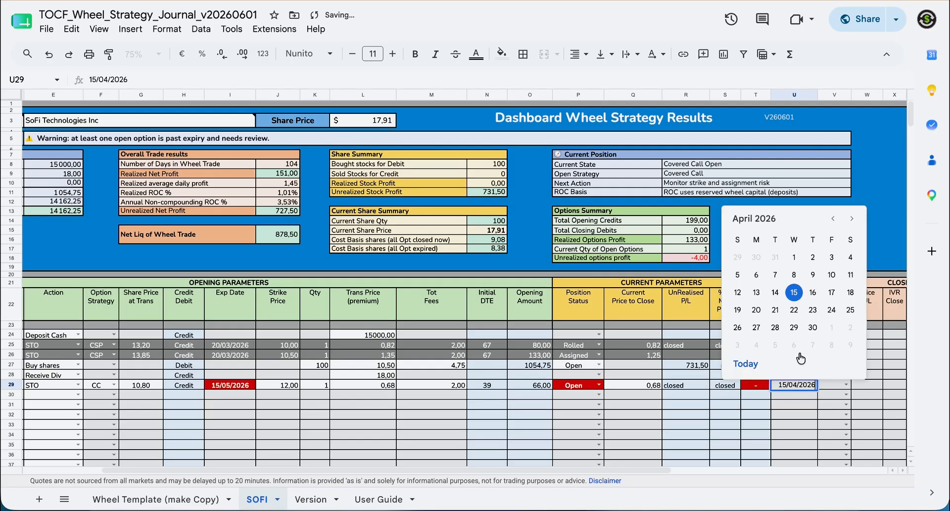
pyautogui.click(851, 218)
pyautogui.click(832, 292)
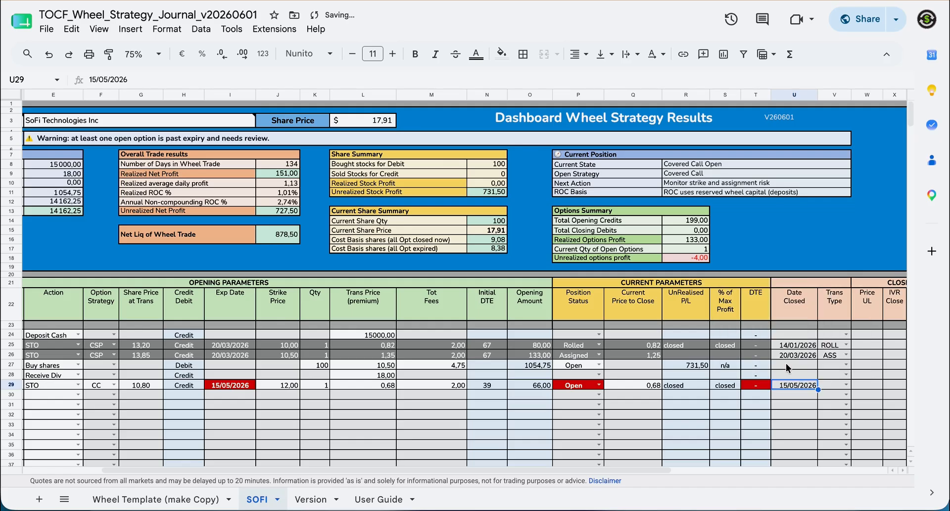
pyautogui.click(845, 384)
pyautogui.click(832, 452)
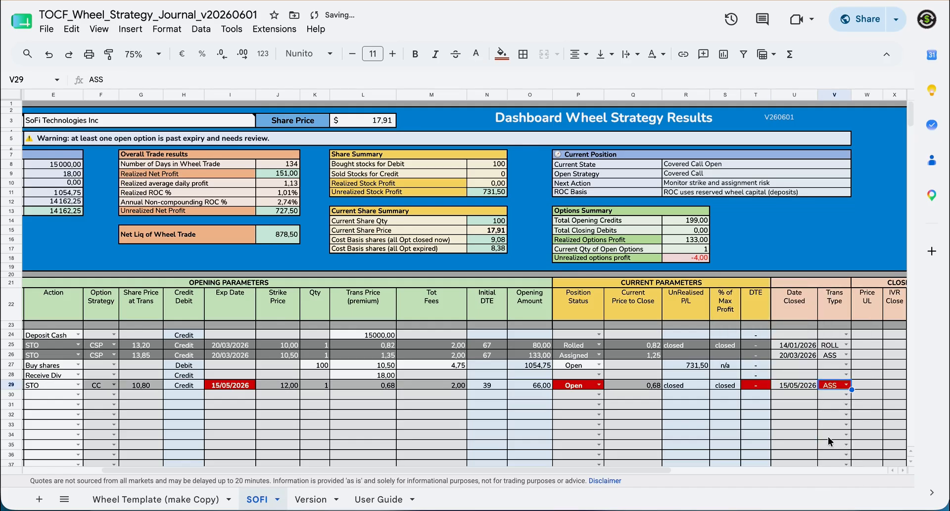
# Change the position status of the row 29 covered call to Assigned.
pyautogui.moveTo(663, 469); pyautogui.dragTo(744, 454)
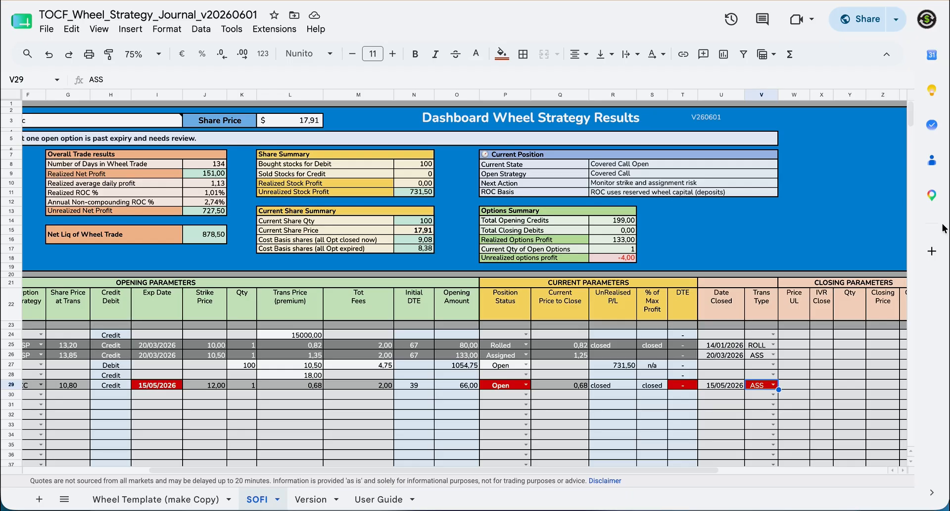
pyautogui.moveTo(578, 468); pyautogui.dragTo(535, 468)
pyautogui.click(595, 385)
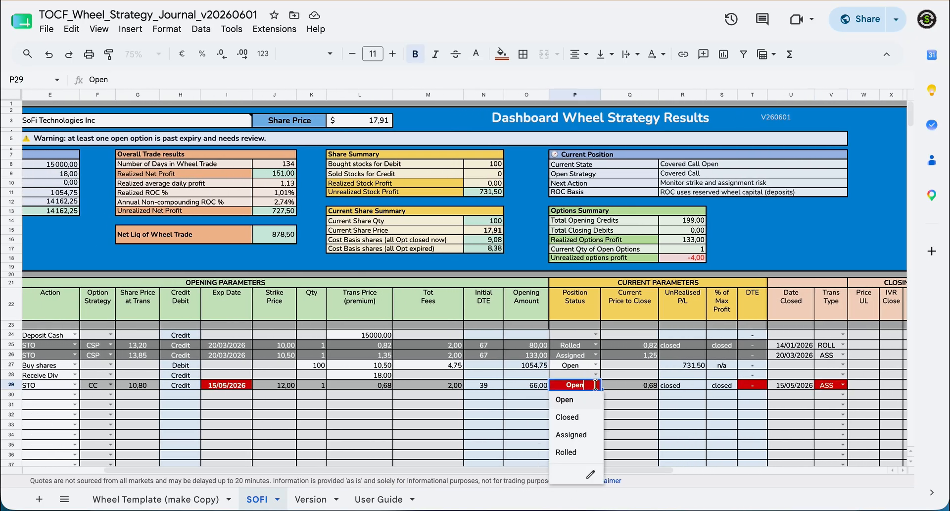
pyautogui.click(579, 433)
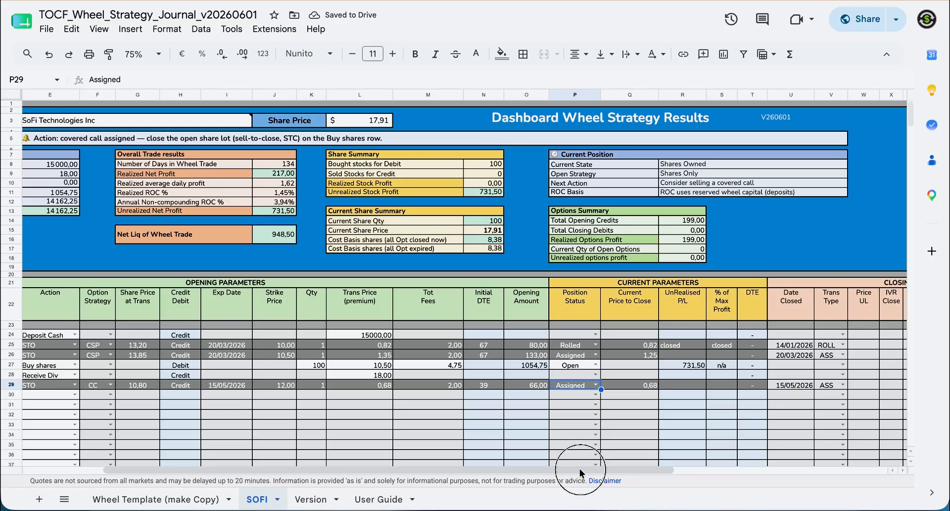
# Set the closing date of the row 27 share purchase to 15/05/2026 and its closing transaction type to STC.
pyautogui.moveTo(580, 468); pyautogui.dragTo(645, 470)
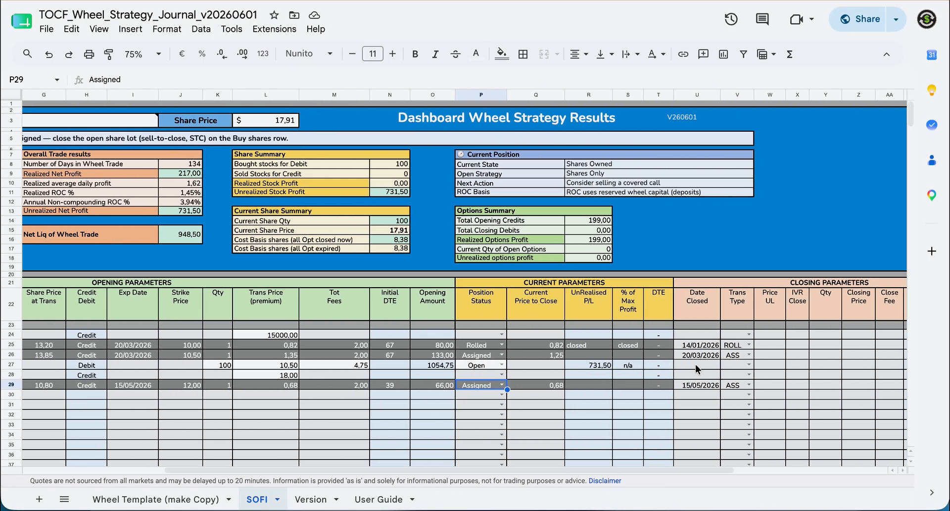
pyautogui.doubleClick(696, 365)
pyautogui.click(736, 273)
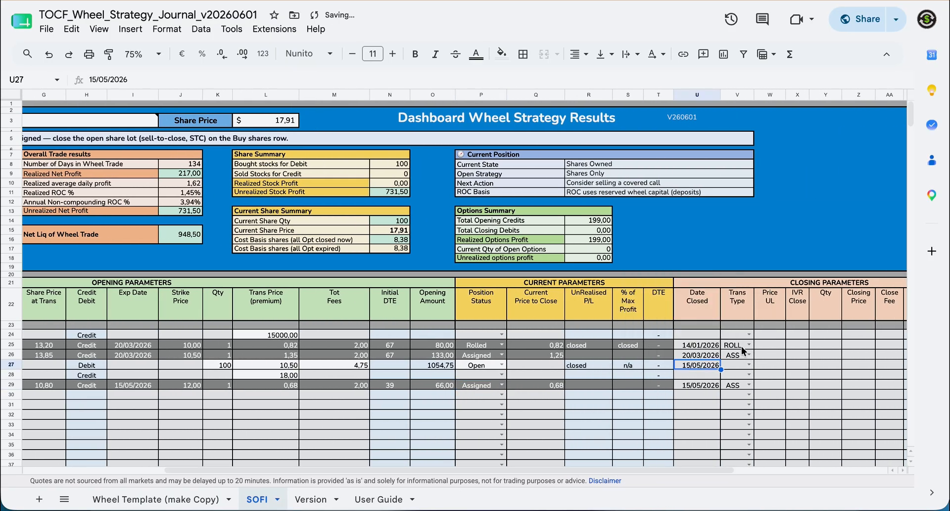
pyautogui.click(748, 365)
pyautogui.click(734, 398)
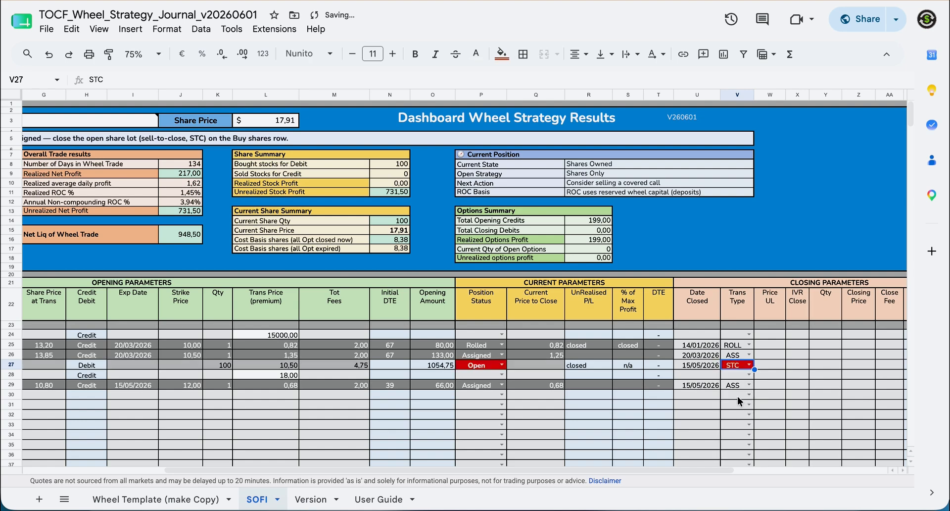
# Change the position status of the row 27 share purchase to Closed.
pyautogui.moveTo(593, 469); pyautogui.dragTo(634, 469)
pyautogui.click(444, 364)
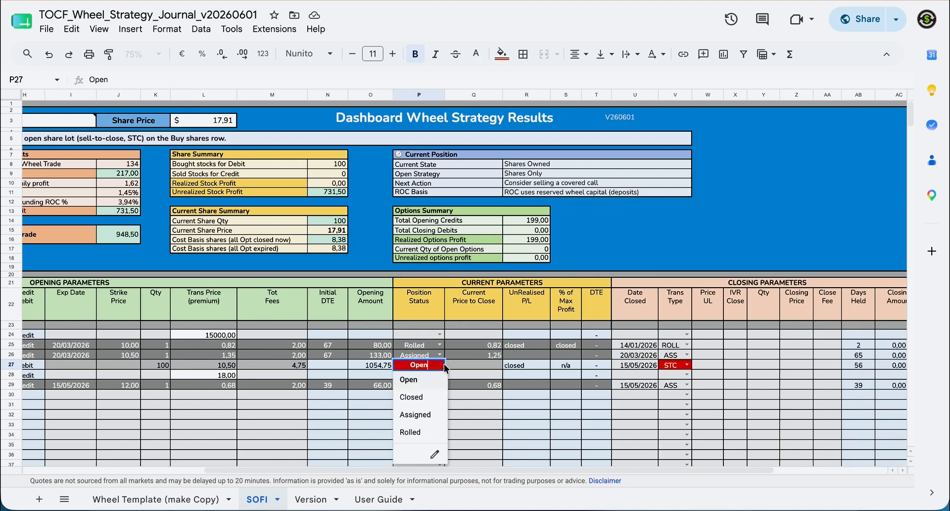
pyautogui.click(417, 397)
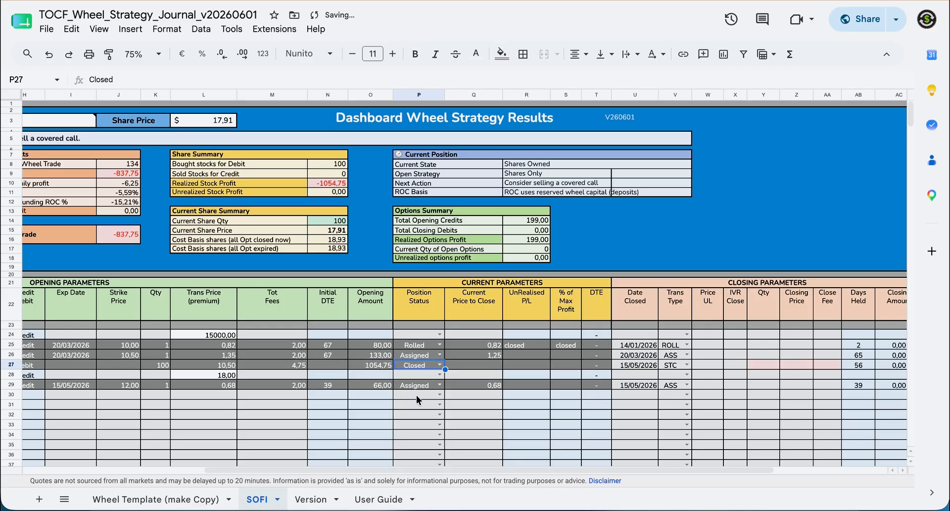
# Enter a closing quantity of 100, a closing price of 12 and a closing fee of 4,75 for the row 27 shares.
pyautogui.click(757, 366)
pyautogui.write('100')
pyautogui.press('Tab')
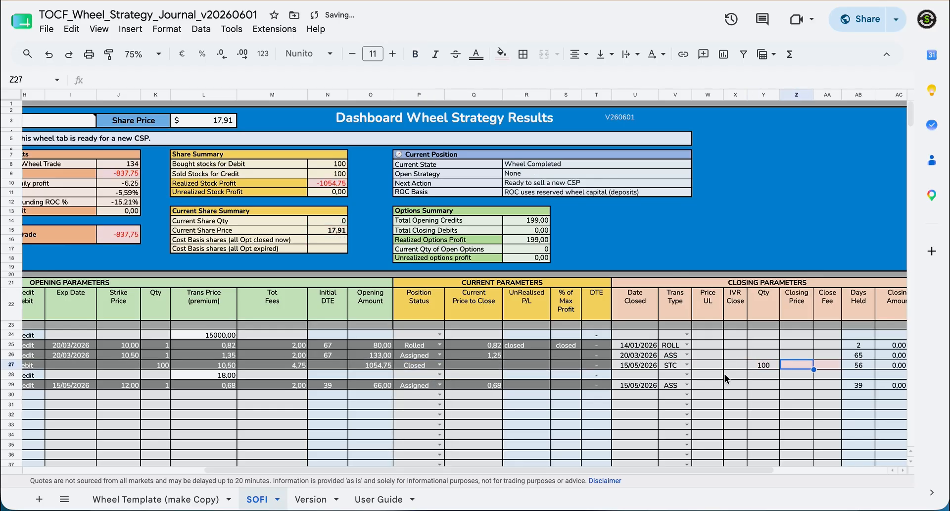
pyautogui.write('12')
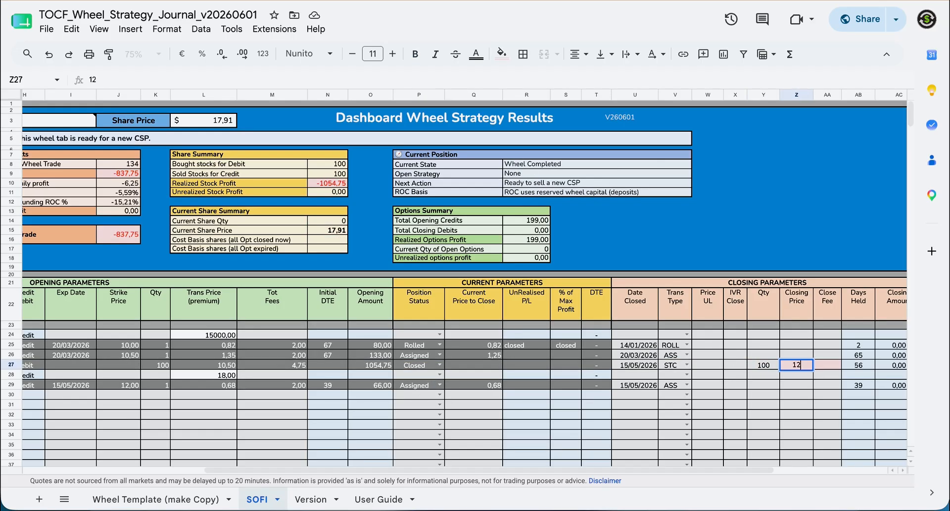
pyautogui.press('Tab')
pyautogui.write('4,75')
pyautogui.press('Tab')
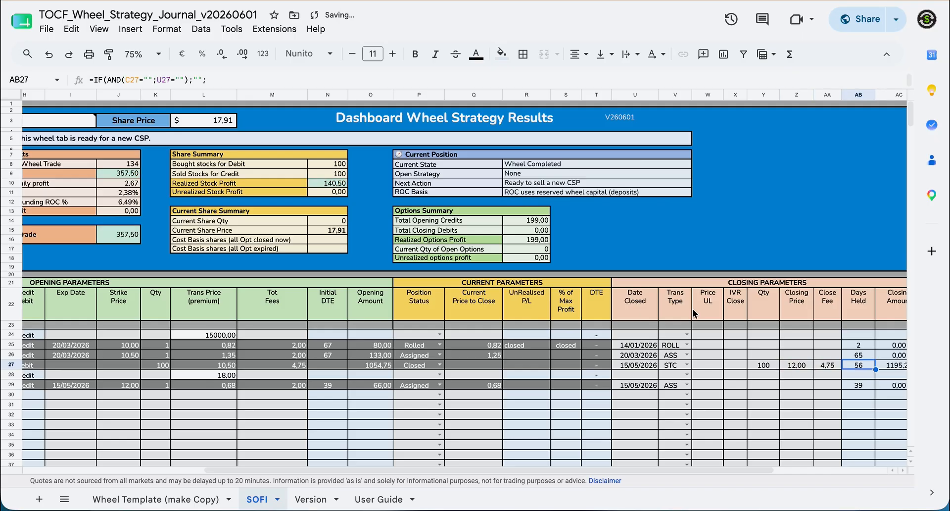
pyautogui.moveTo(506, 469); pyautogui.dragTo(289, 474)
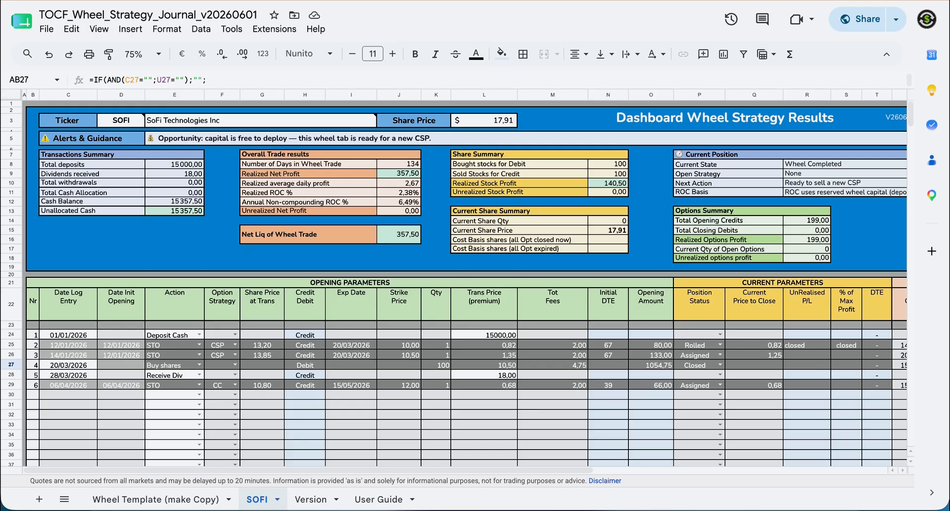